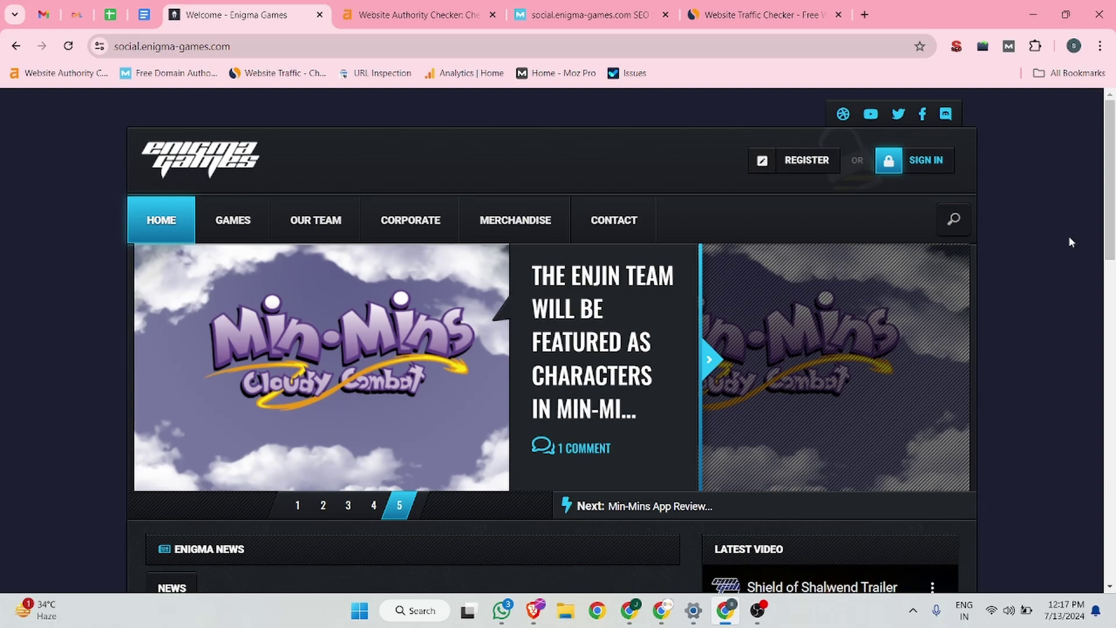
Step: Compare the Ahrefs and Moz authority results for social.enigma-games.com
left_click(395, 15)
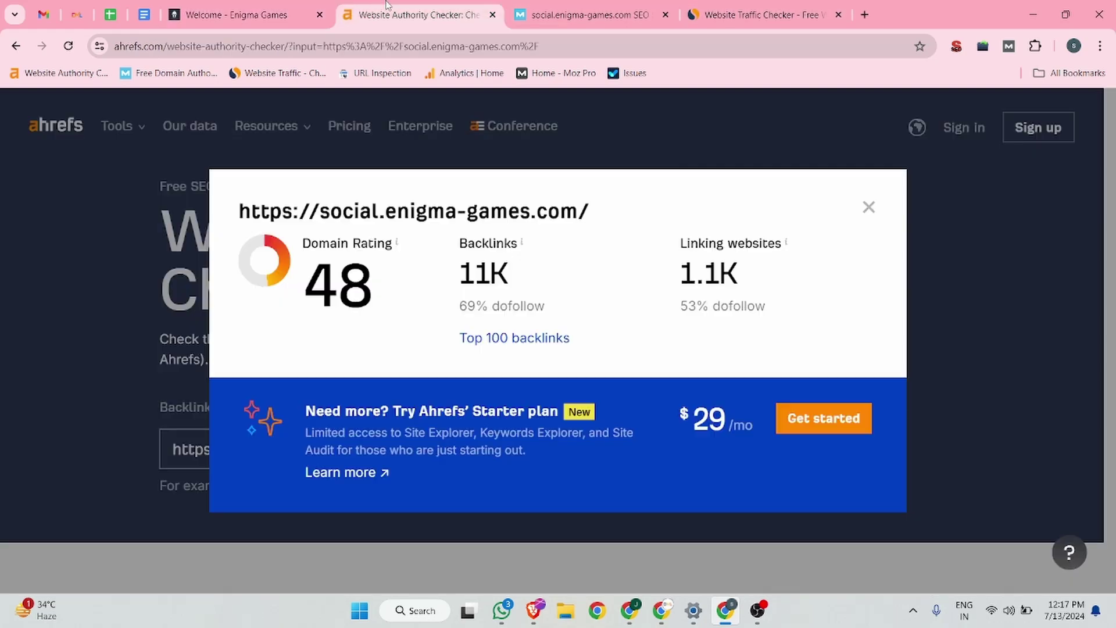
left_click(572, 15)
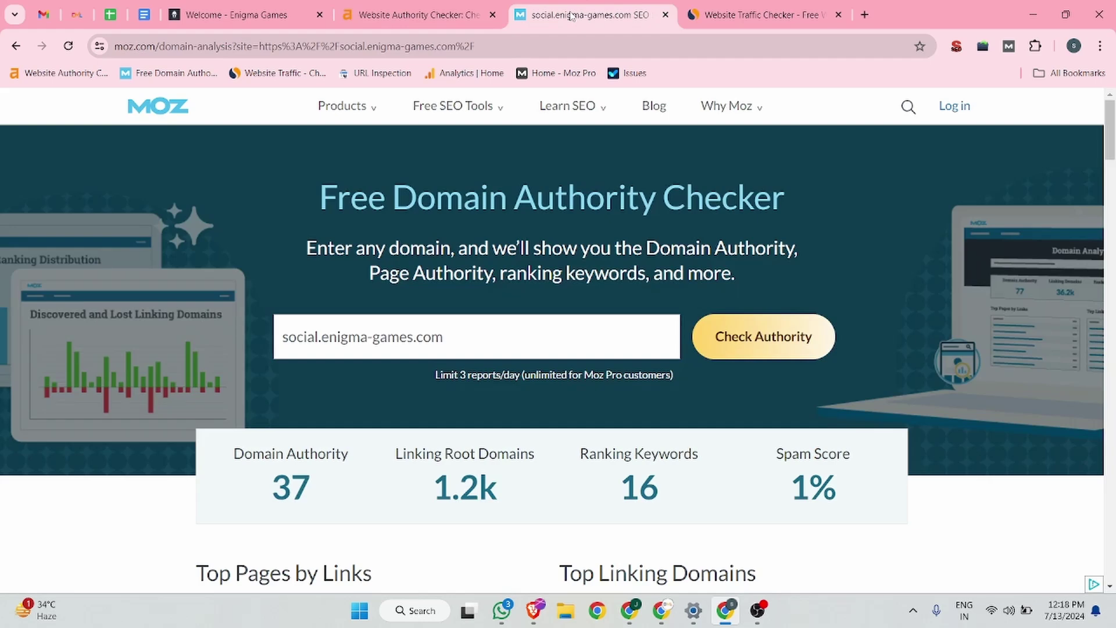
left_click(754, 14)
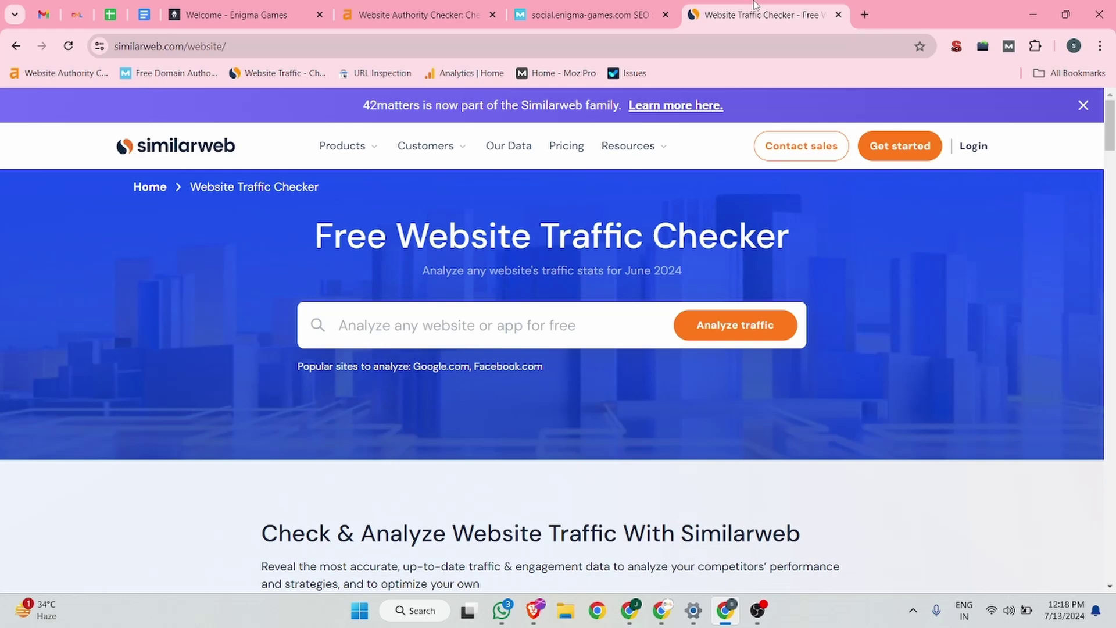
Step: Run Similarweb's traffic analysis on the pasted social.enigma-games.com address and review the results
left_click(363, 323)
type("https://social.enigma-games.com/")
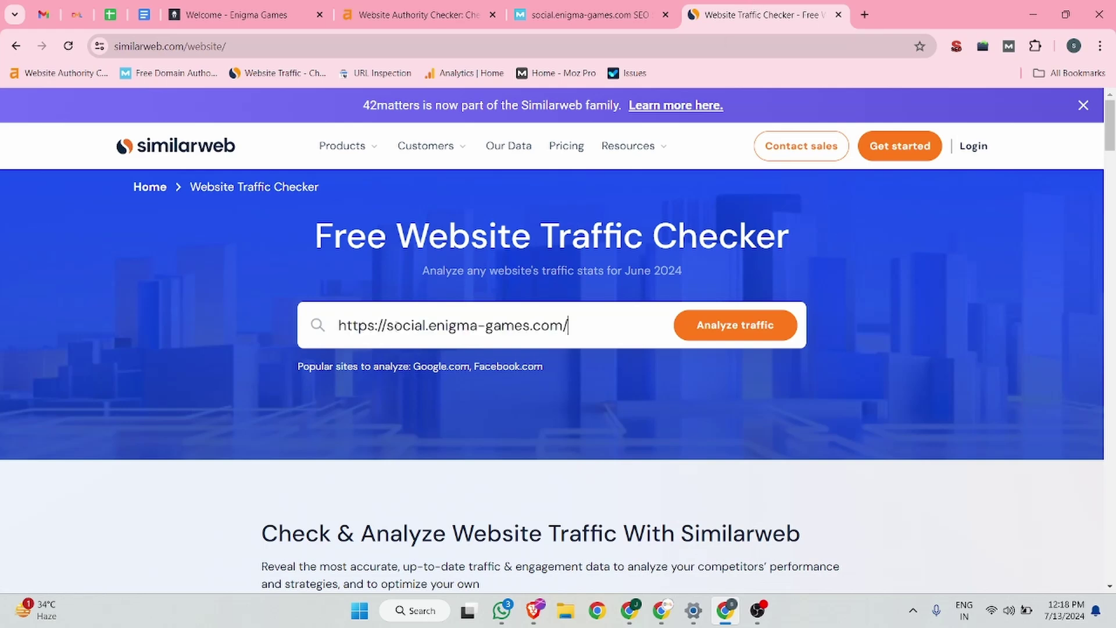
left_click(735, 328)
scroll(593, 267, "down", 4)
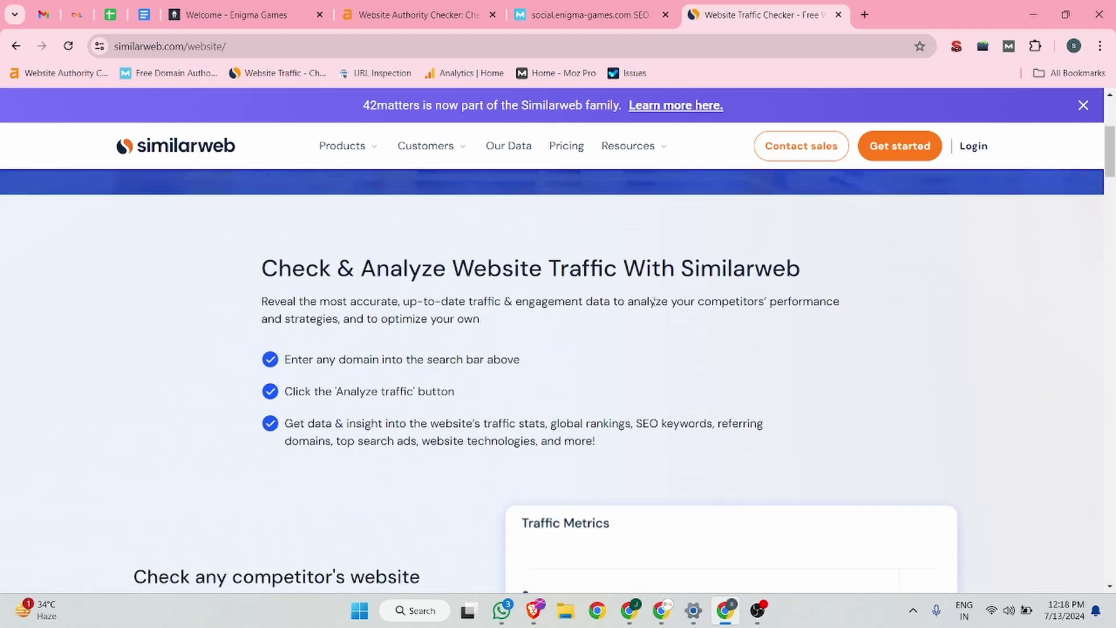
scroll(673, 295, "down", 2)
scroll(710, 286, "down", 15)
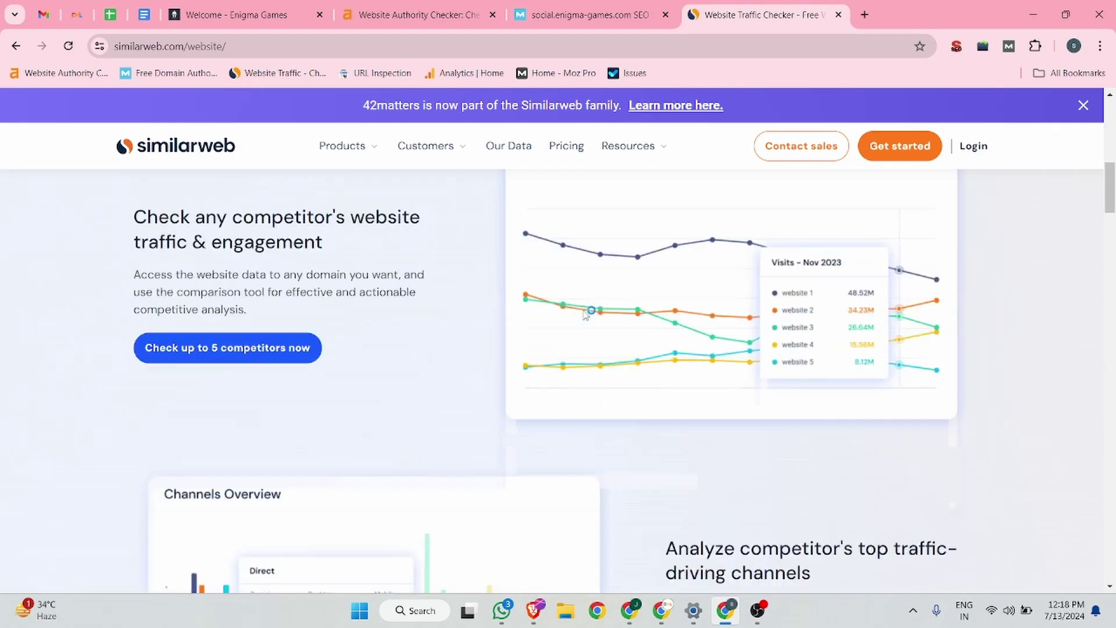
scroll(584, 308, "up", 15)
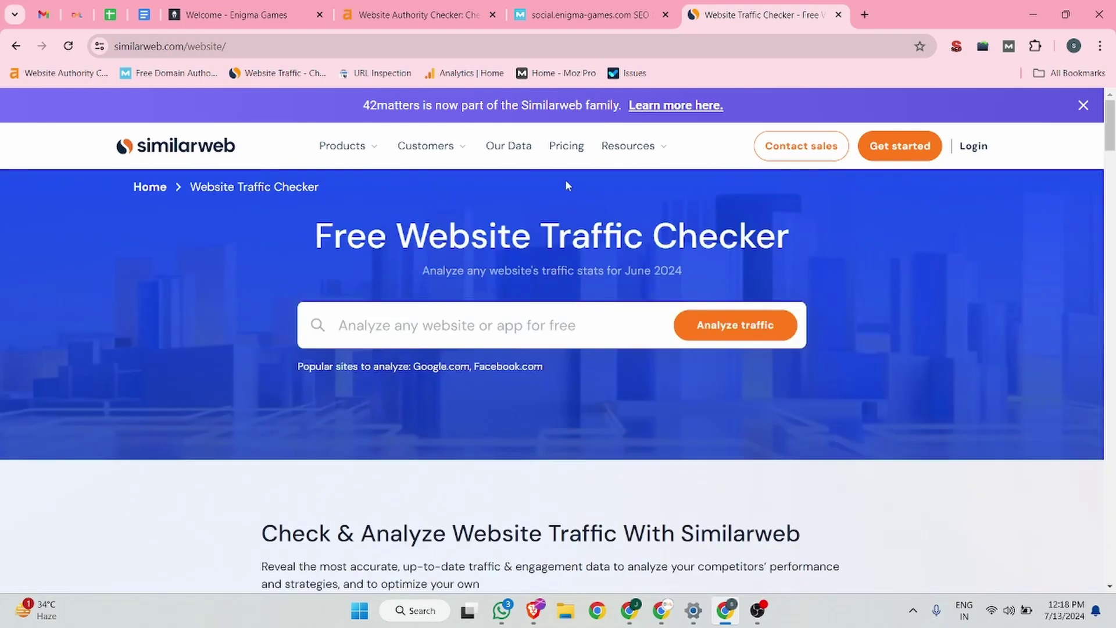
Step: Return to the Enigma Games site and open its REGISTER sign-up form
left_click(226, 7)
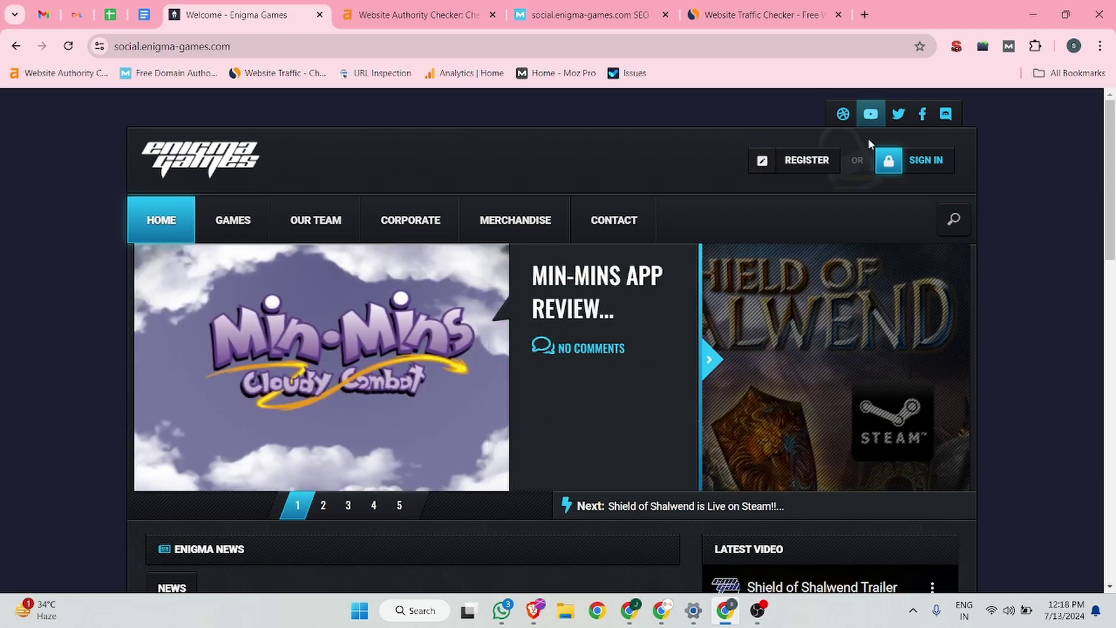
left_click(804, 166)
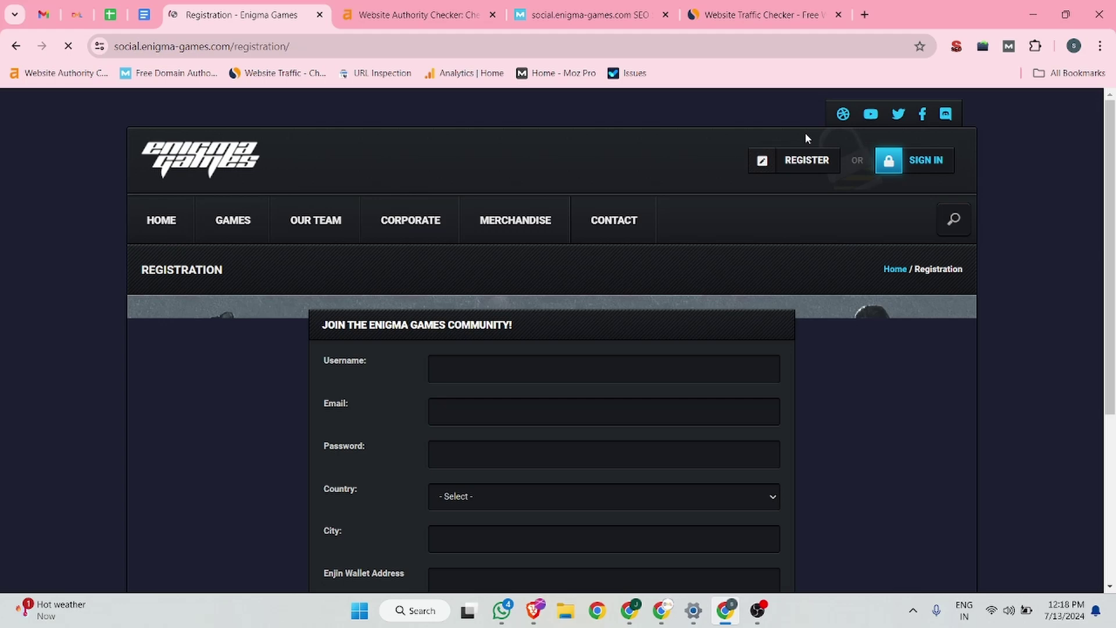
Step: Enter username dmltraining, autofill the e-mail, and accept the suggested strong password
left_click(495, 364)
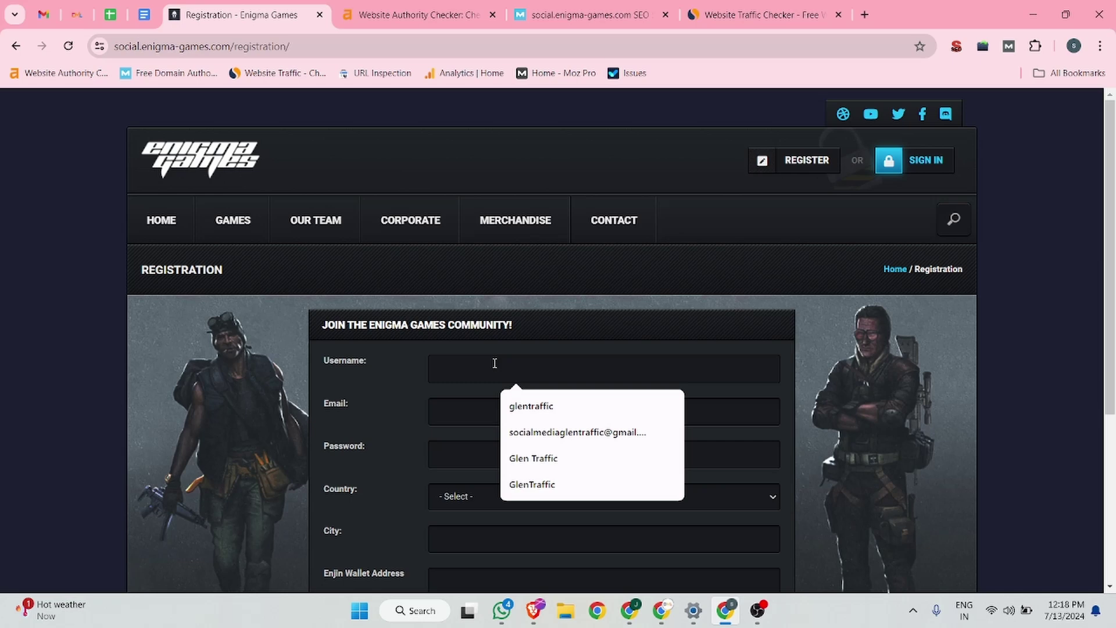
type("dmltr")
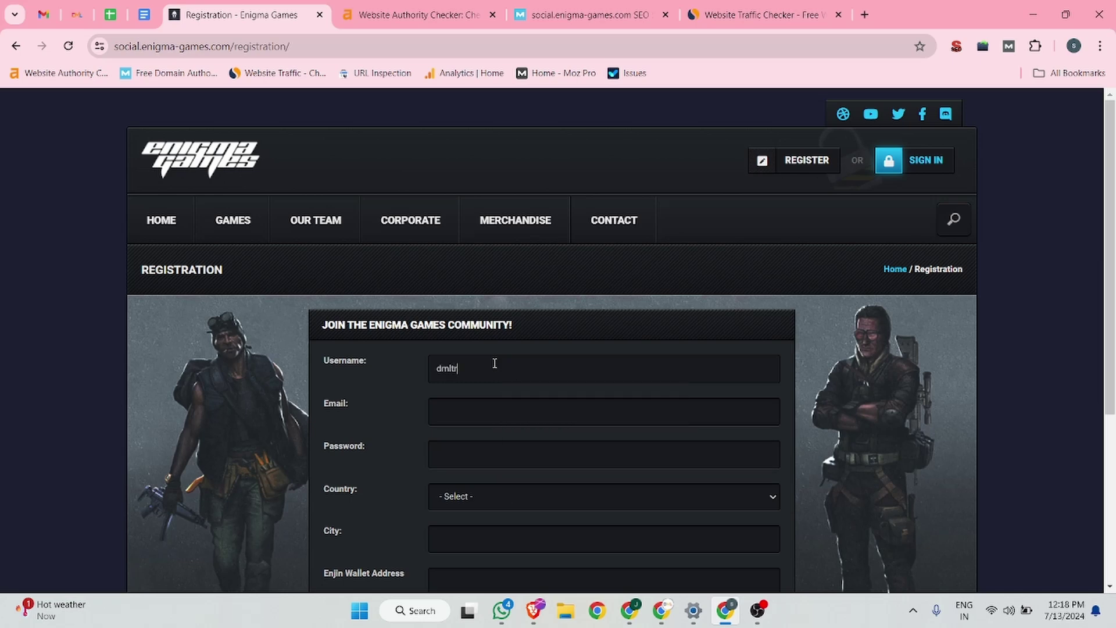
type("aining")
left_click(479, 411)
left_click(587, 450)
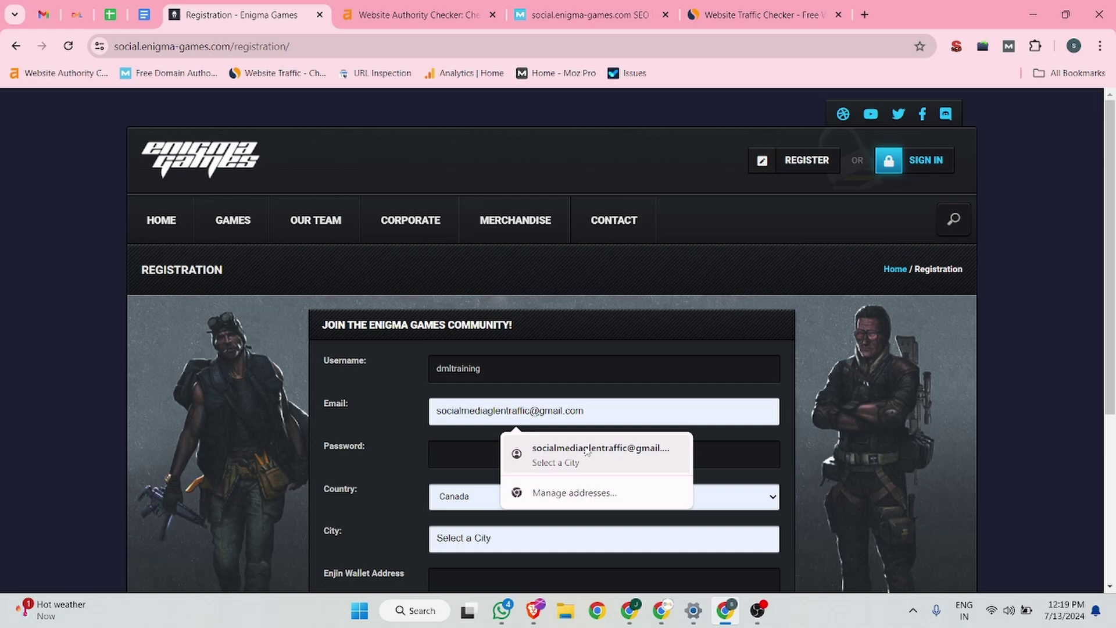
left_click(498, 448)
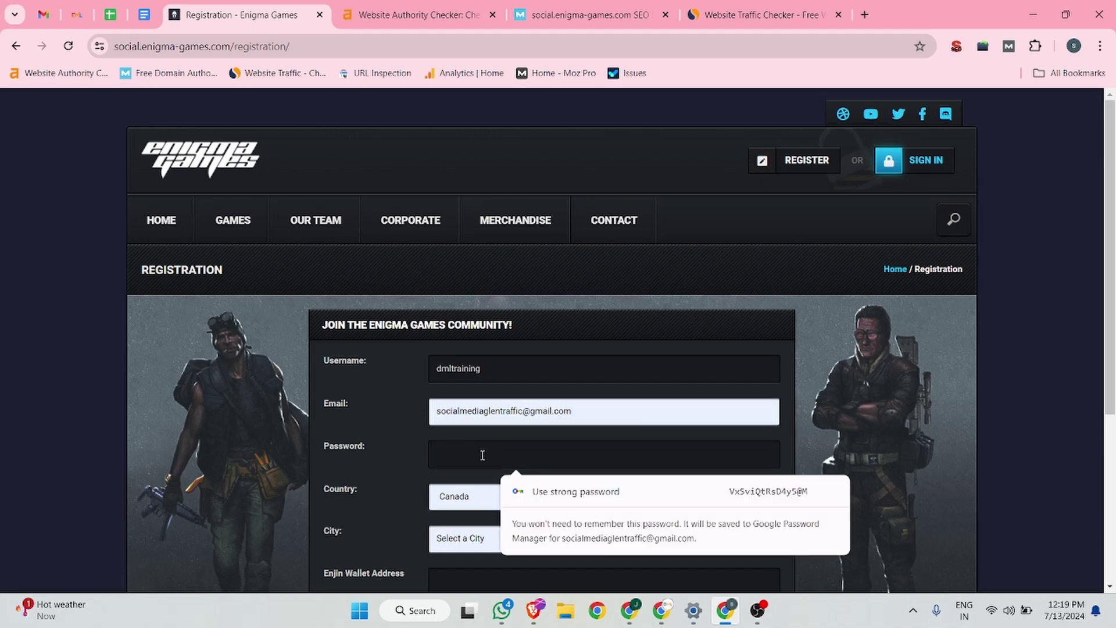
left_click(730, 493)
Step: Set the country to India and the city to New Delhi
scroll(498, 415, "down", 3)
left_click(512, 280)
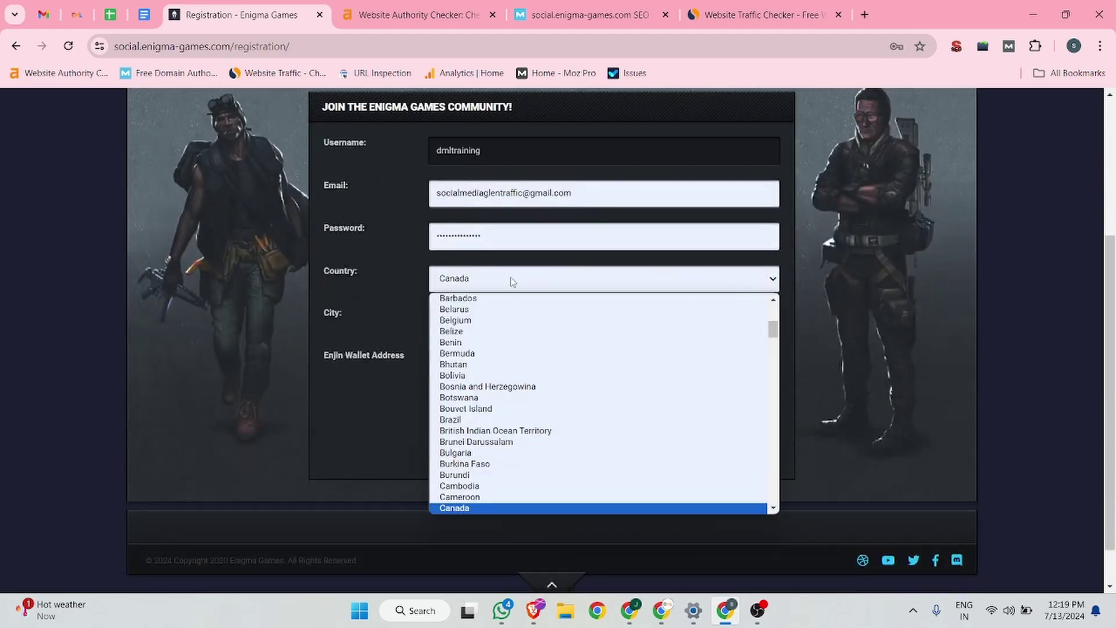
type("india")
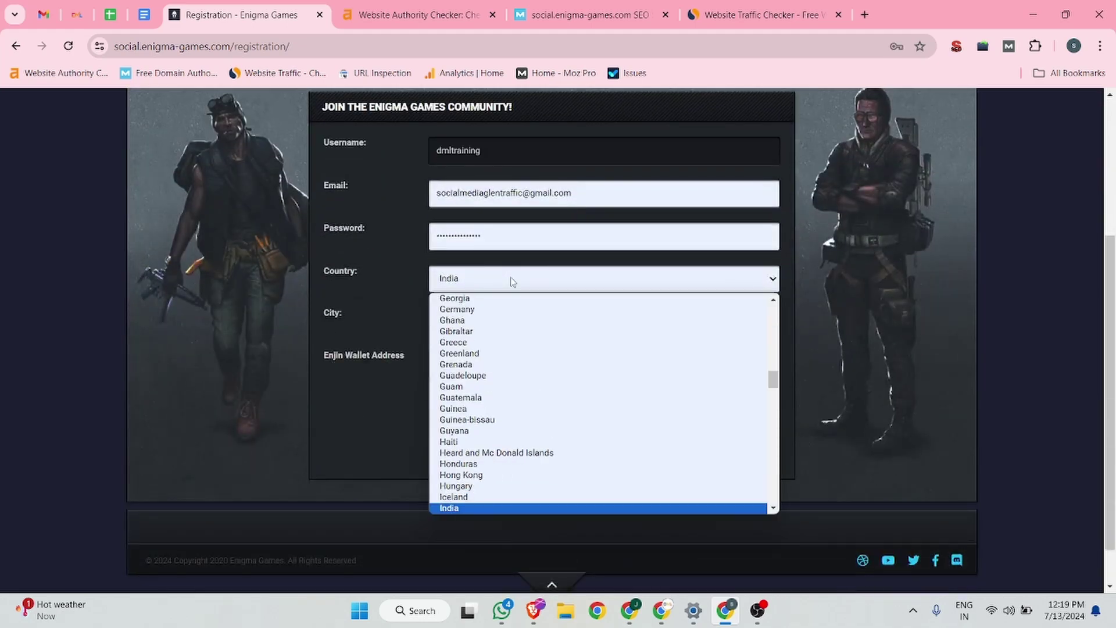
left_click(515, 508)
left_click_drag(489, 333, 406, 325)
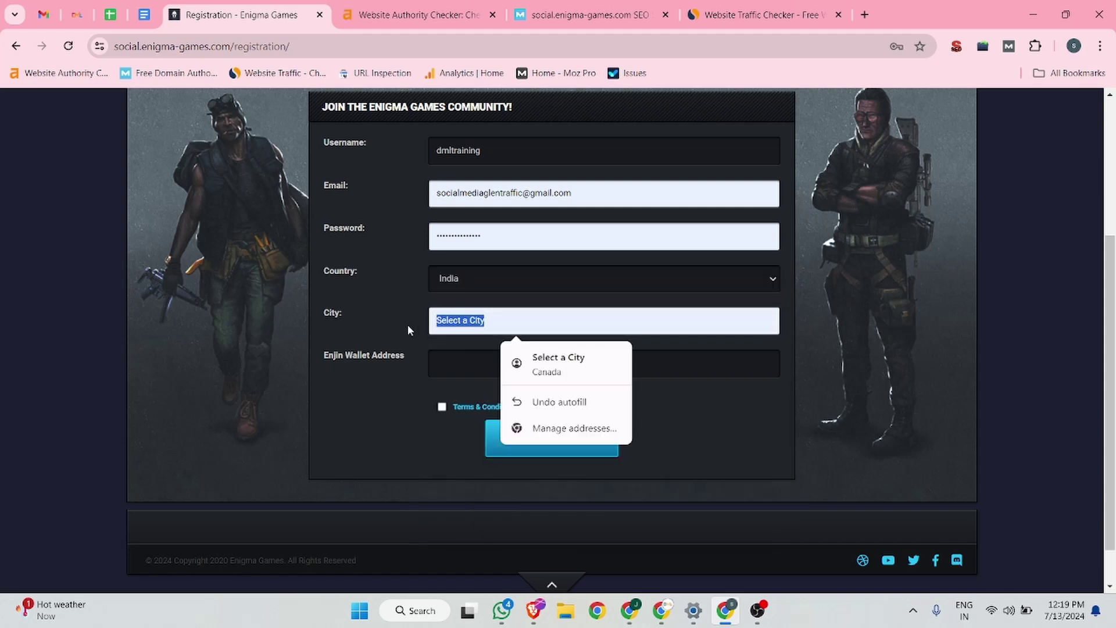
type("New")
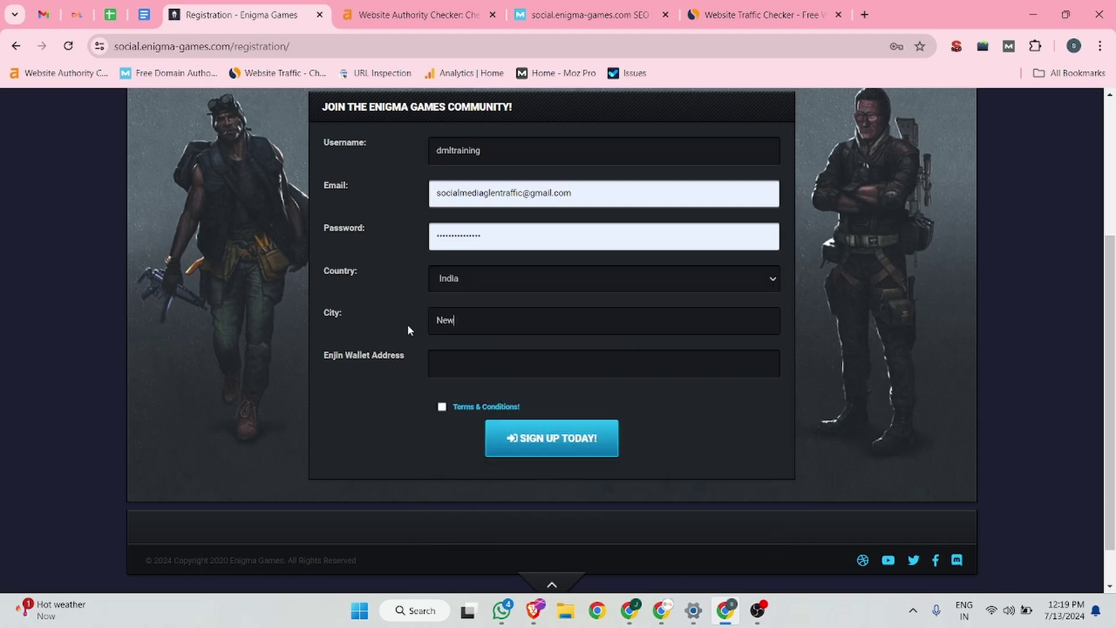
type(" Delhi")
Step: Accept the Terms & Conditions and submit the form, confirming the activation email was sent
left_click(441, 407)
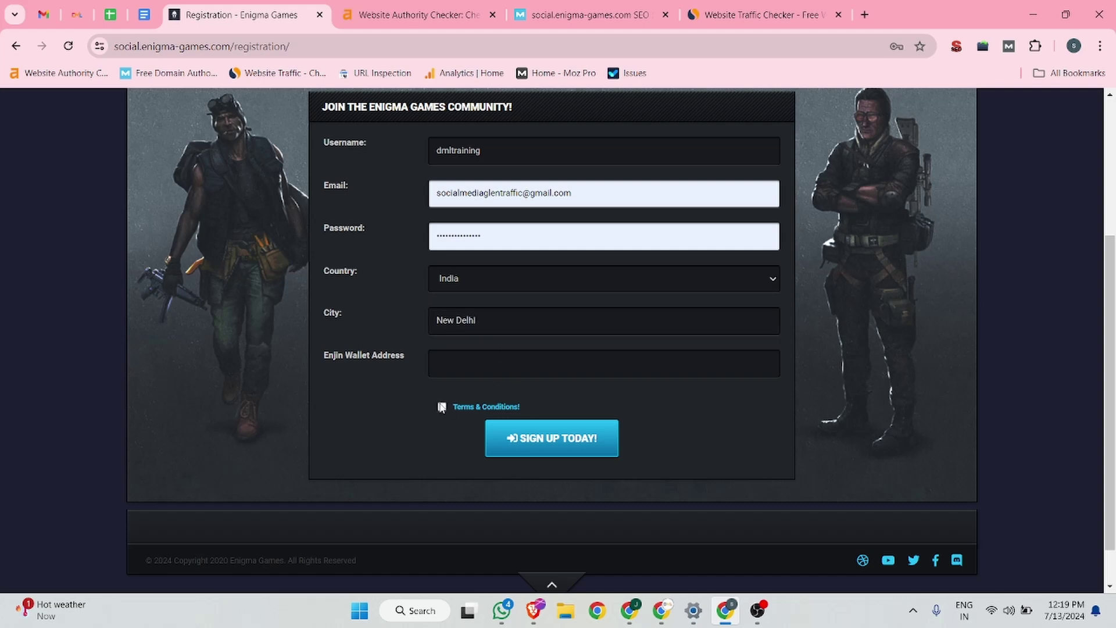
left_click(564, 444)
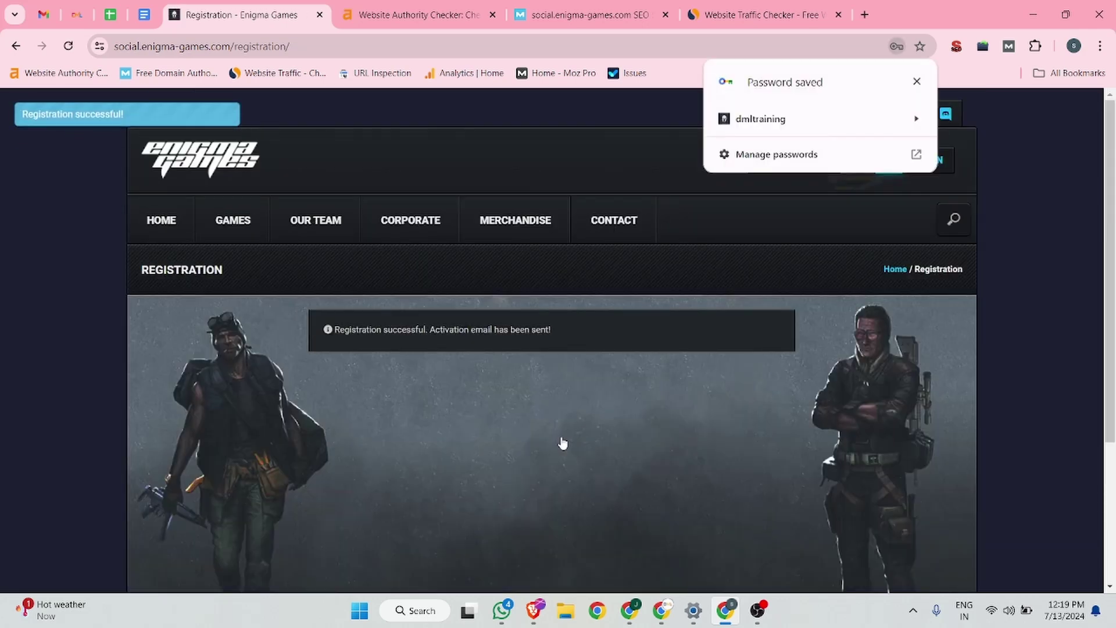
left_click(917, 82)
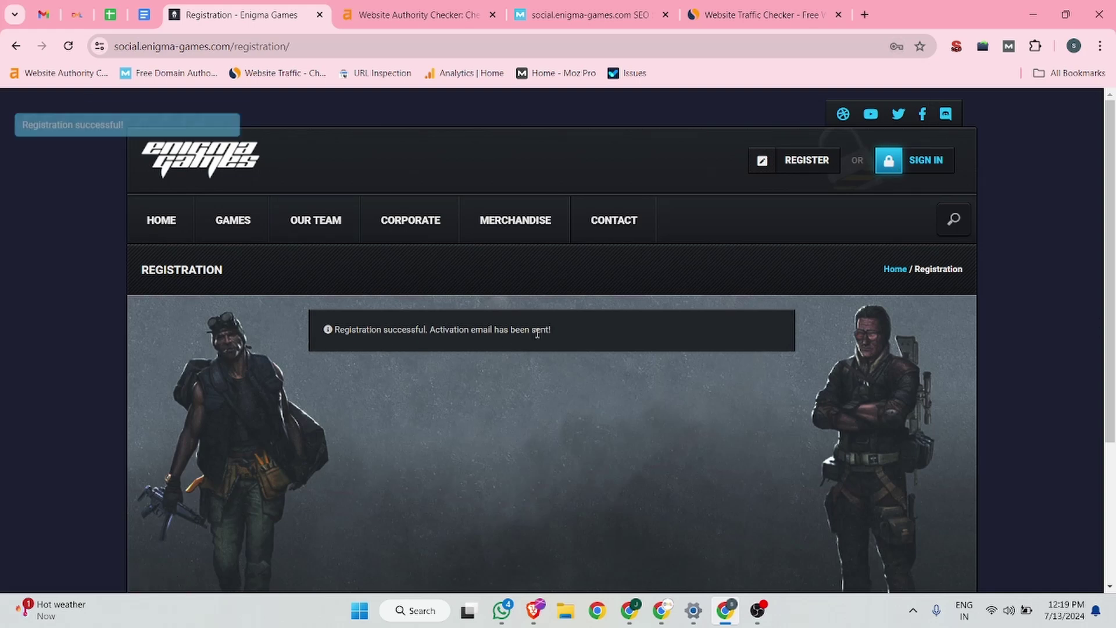
left_click_drag(429, 330, 539, 333)
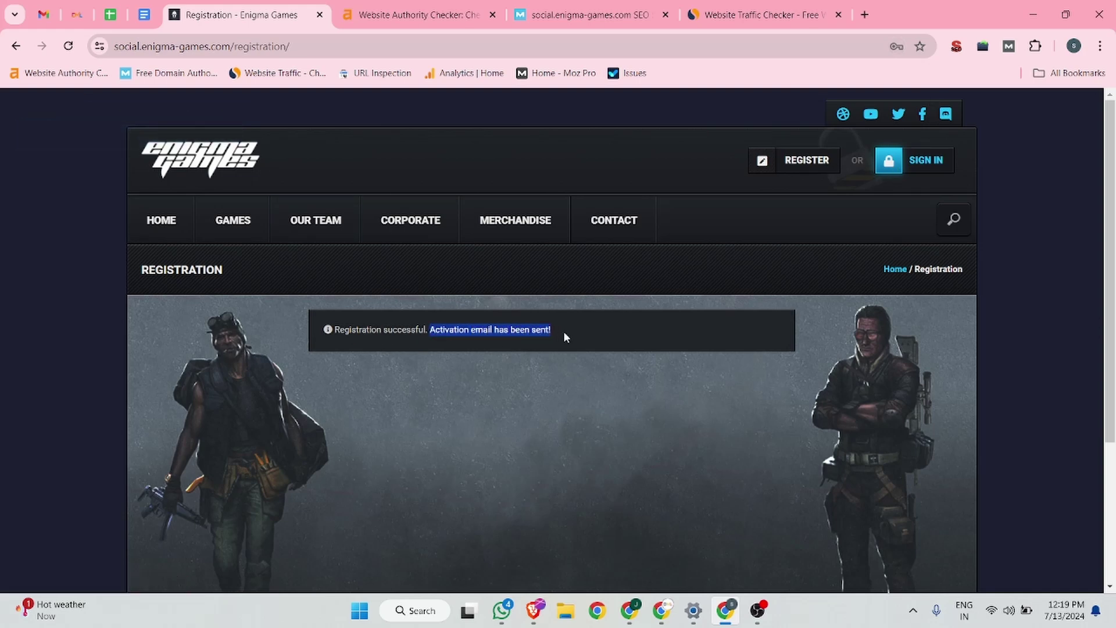
Step: Open the Enigma Games activation email from Gmail's Spam folder and follow its activation link
left_click(52, 6)
left_click(308, 154)
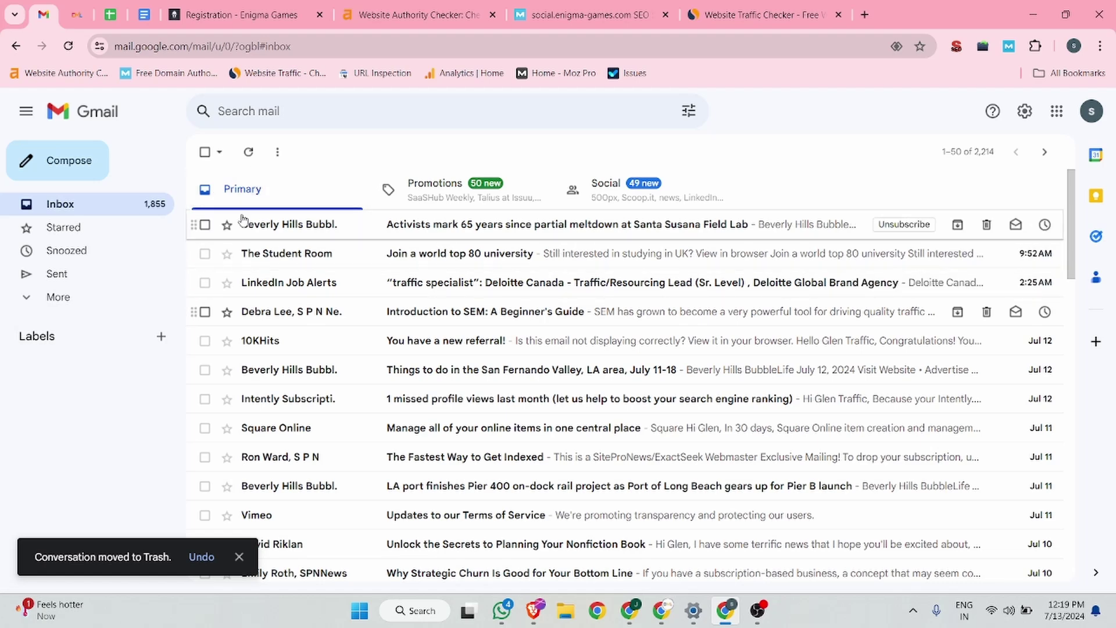
left_click(68, 297)
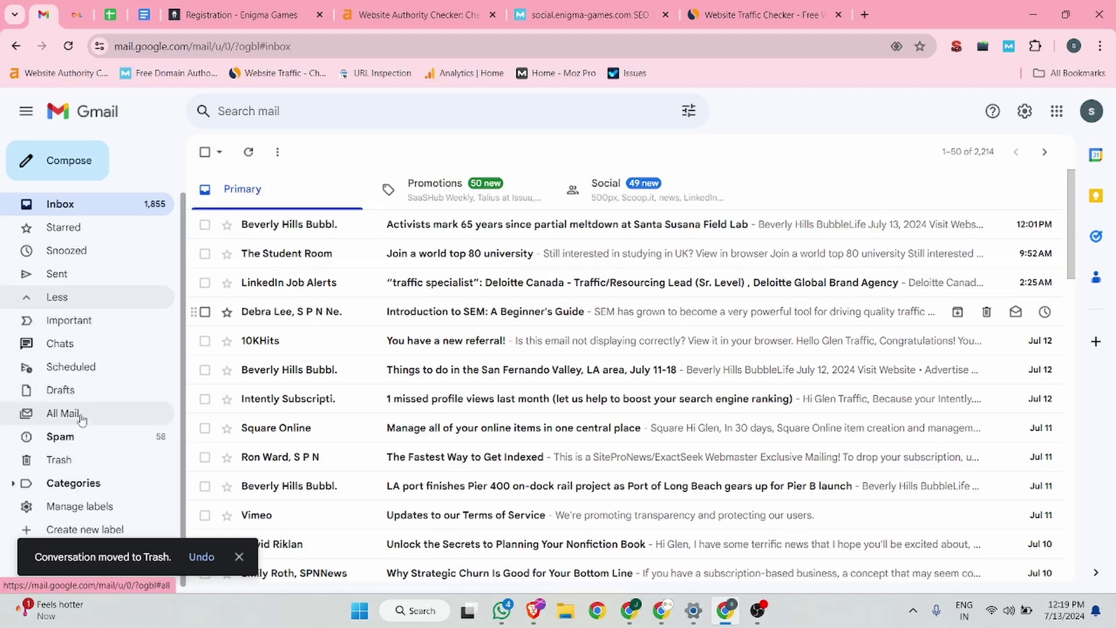
left_click(83, 437)
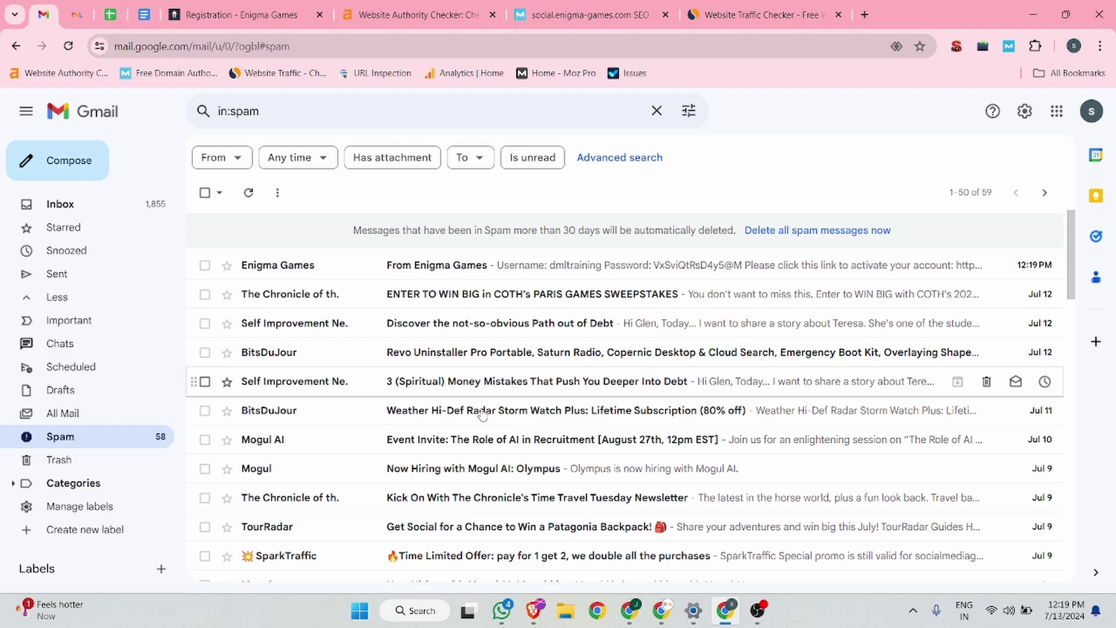
left_click(436, 271)
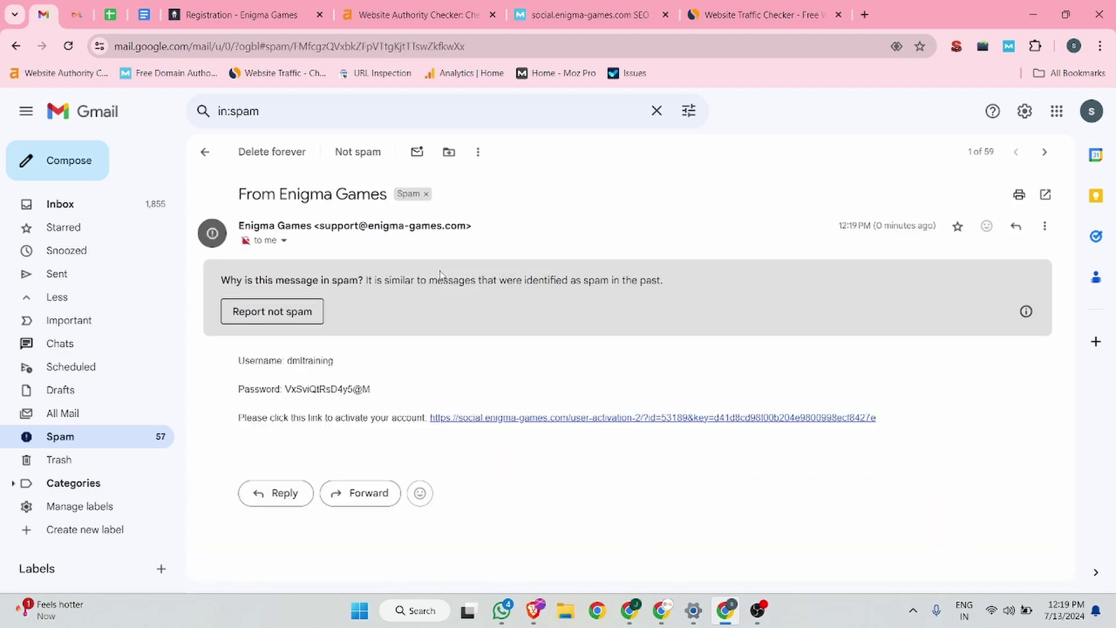
left_click(537, 420)
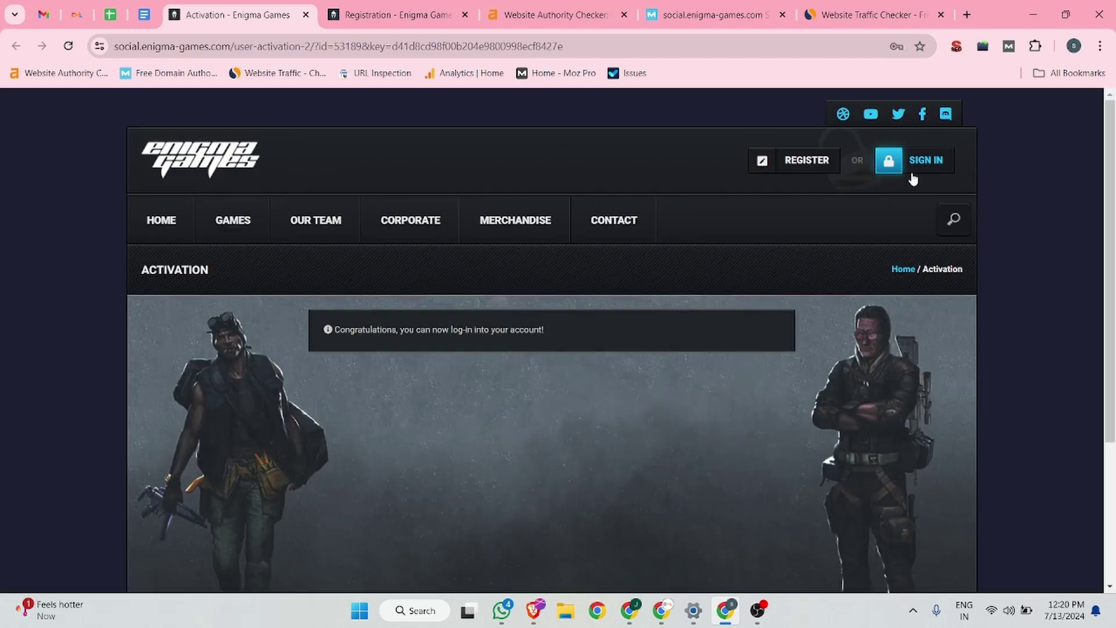
Step: Sign in to the dmltraining account with the saved credentials
left_click(924, 171)
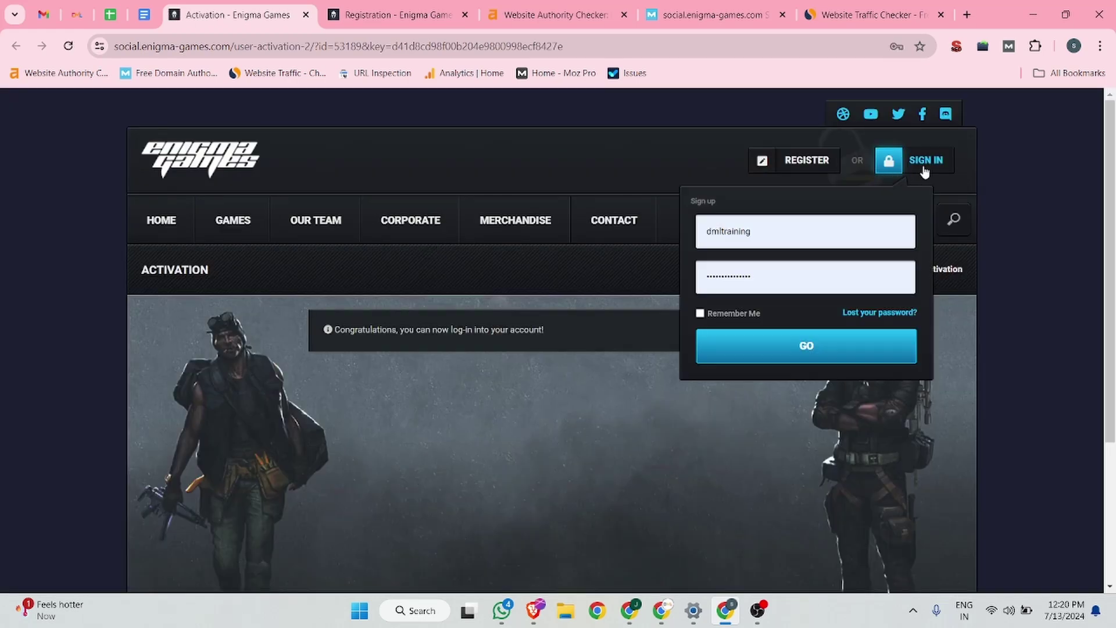
left_click(807, 354)
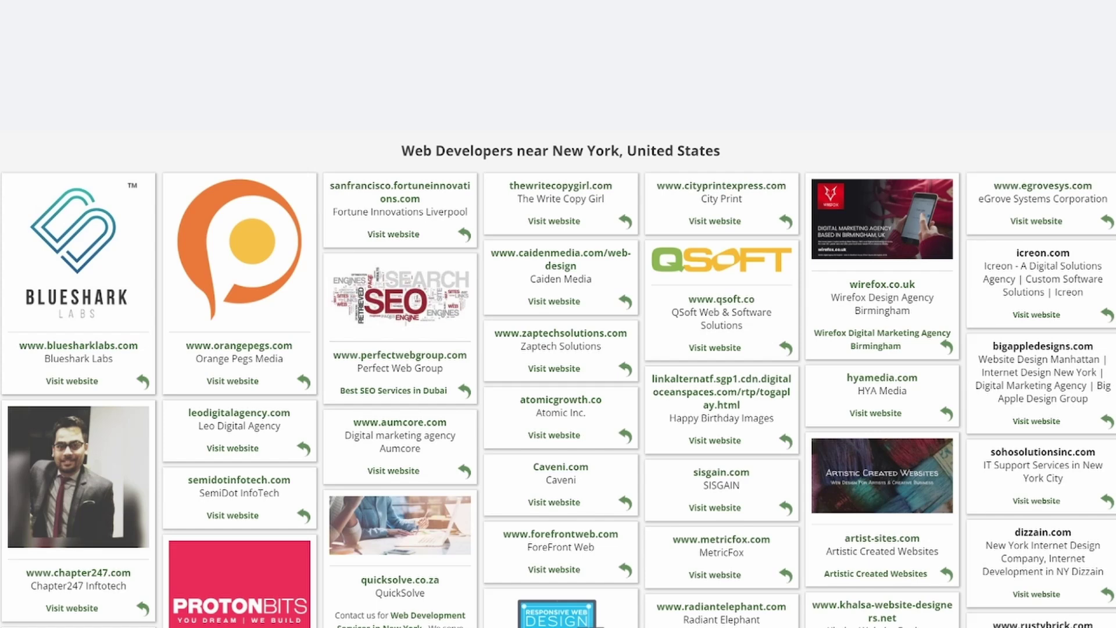
Step: Advance past the link-settings and Articles from 2024 slides to the $110 Agency pricing slide
key("Right")
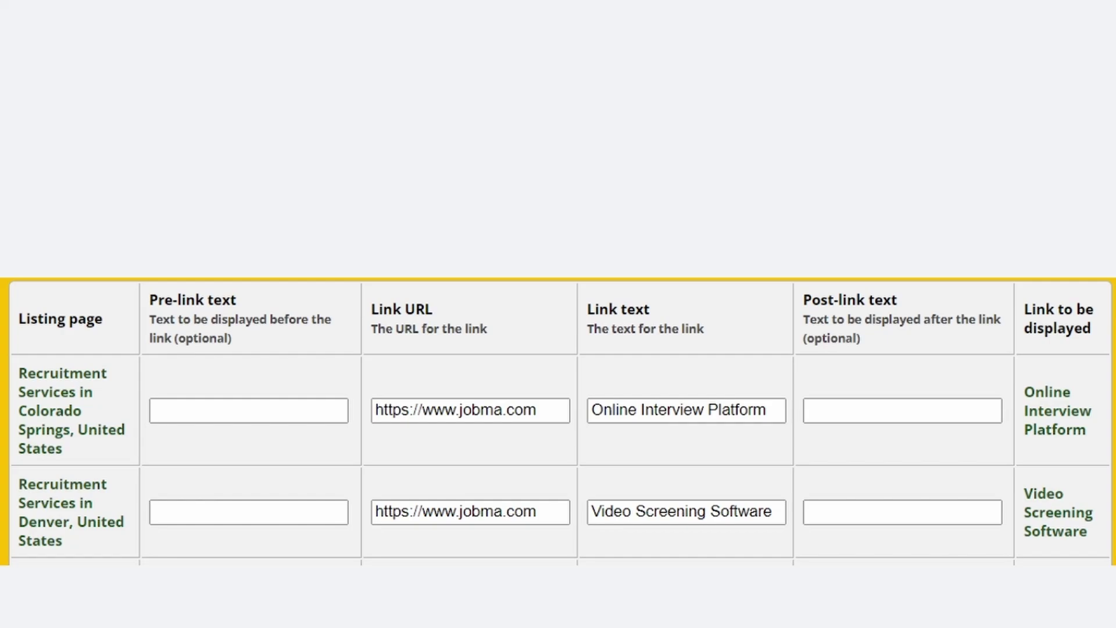
key("Right")
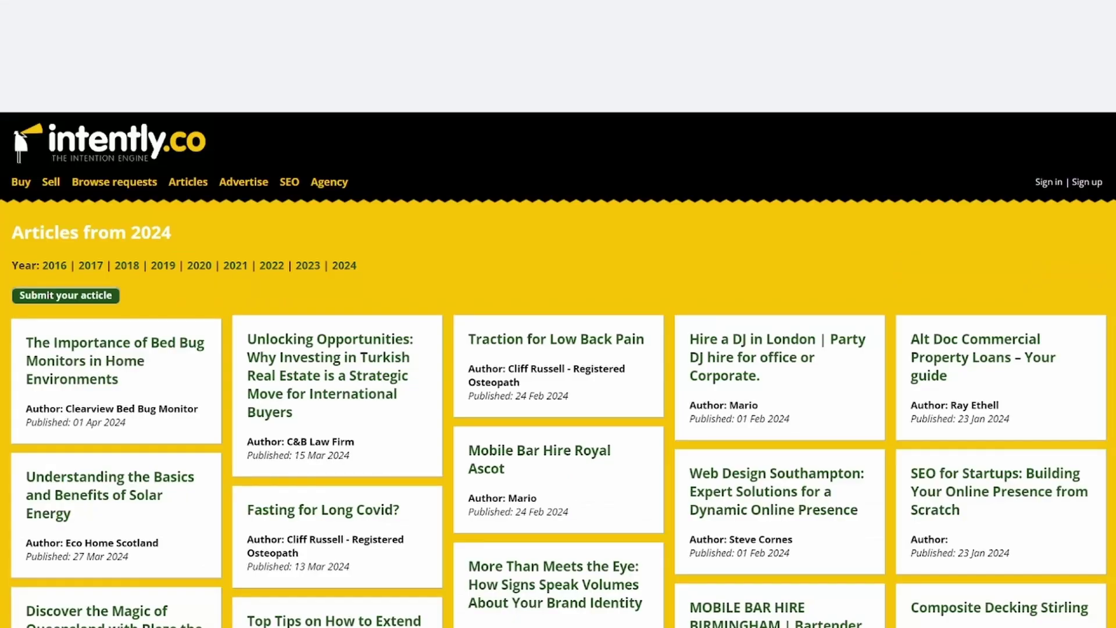
key("Right")
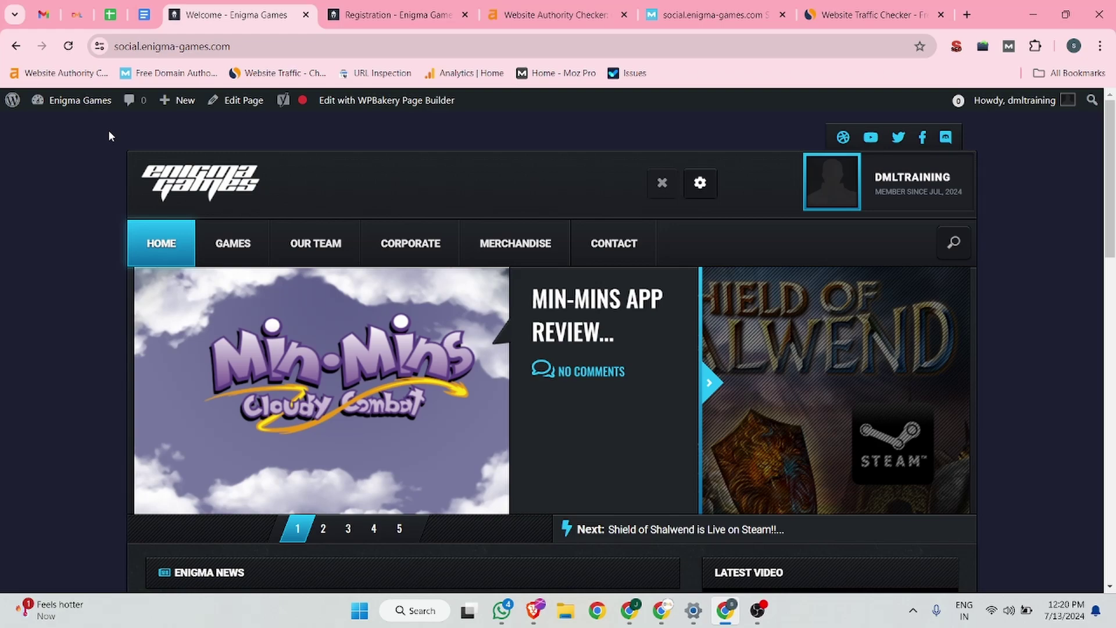
Step: Open the DMLTRAINING member profile from the name at the top right
left_click(914, 185)
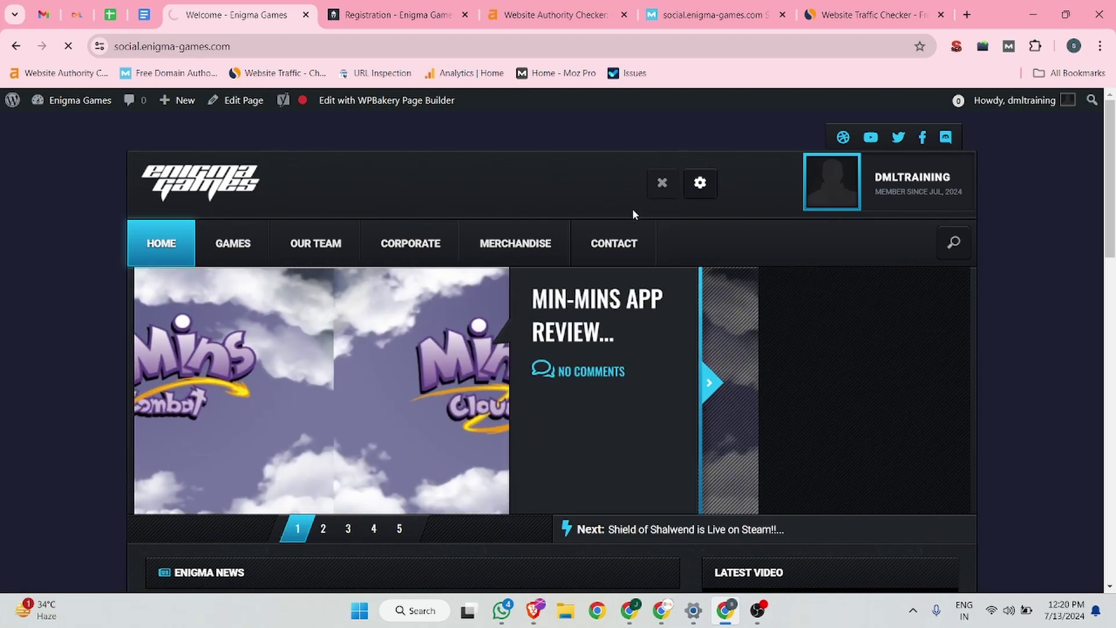
scroll(688, 215, "down", 6)
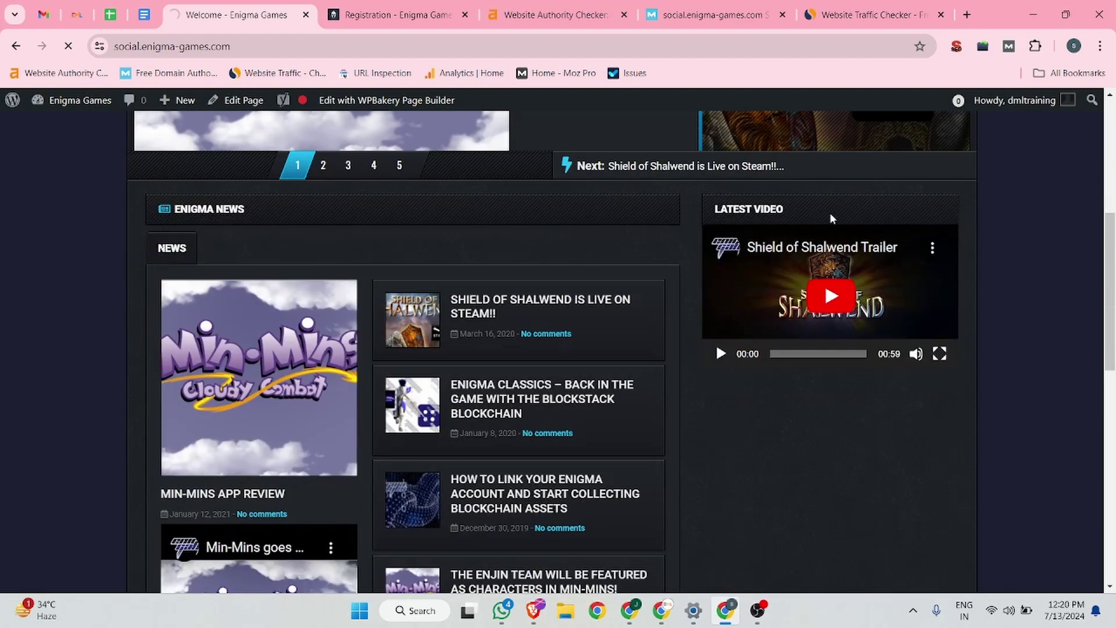
scroll(909, 197, "up", 6)
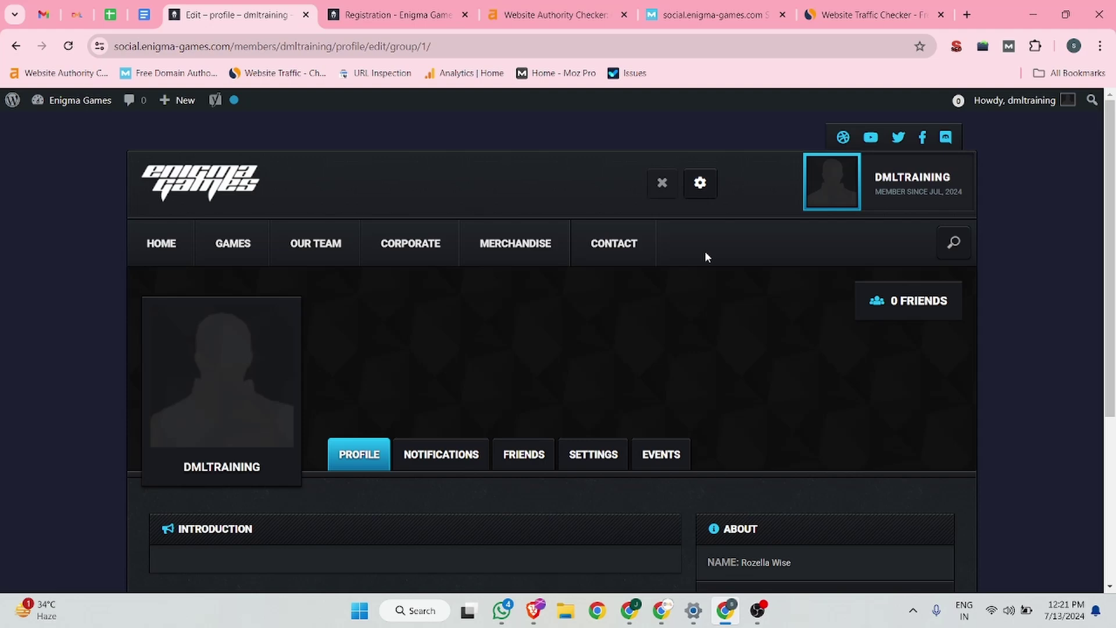
Step: Open the SETTINGS tab under the dmltraining profile header
scroll(686, 356, "down", 1)
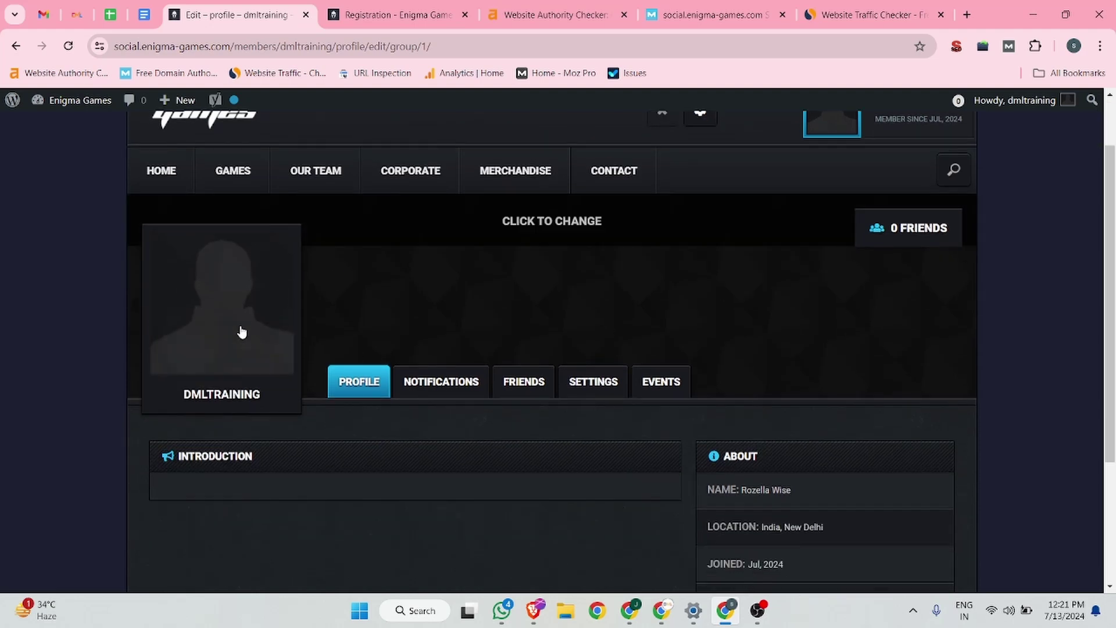
left_click(595, 385)
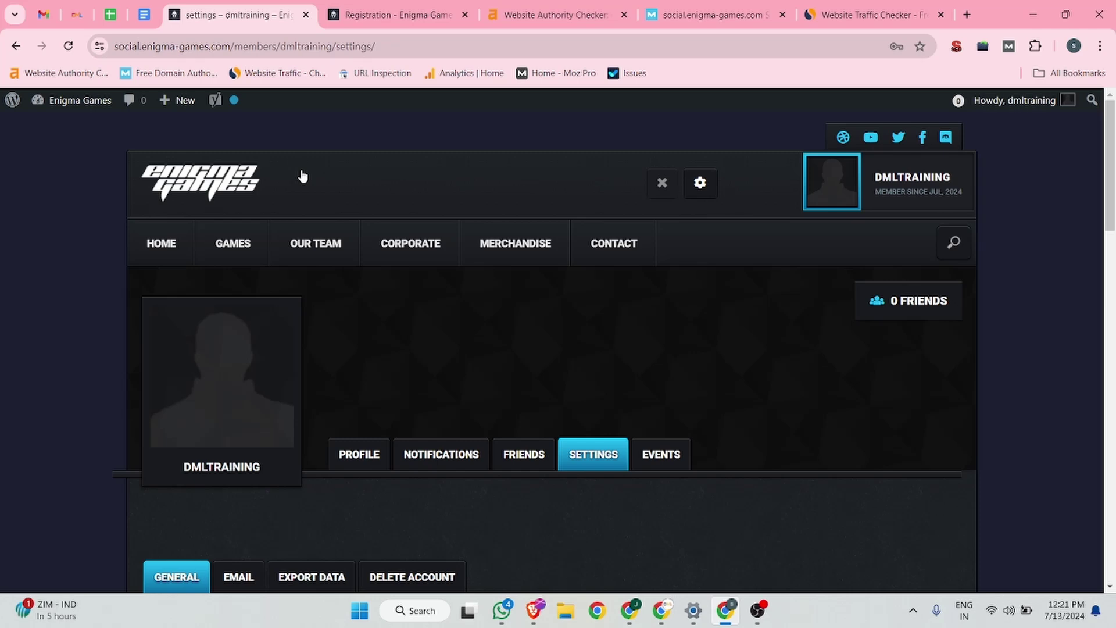
Step: Replace the first name with DML and the last name with Training
scroll(336, 324, "down", 5)
left_click_drag(354, 349, 305, 351)
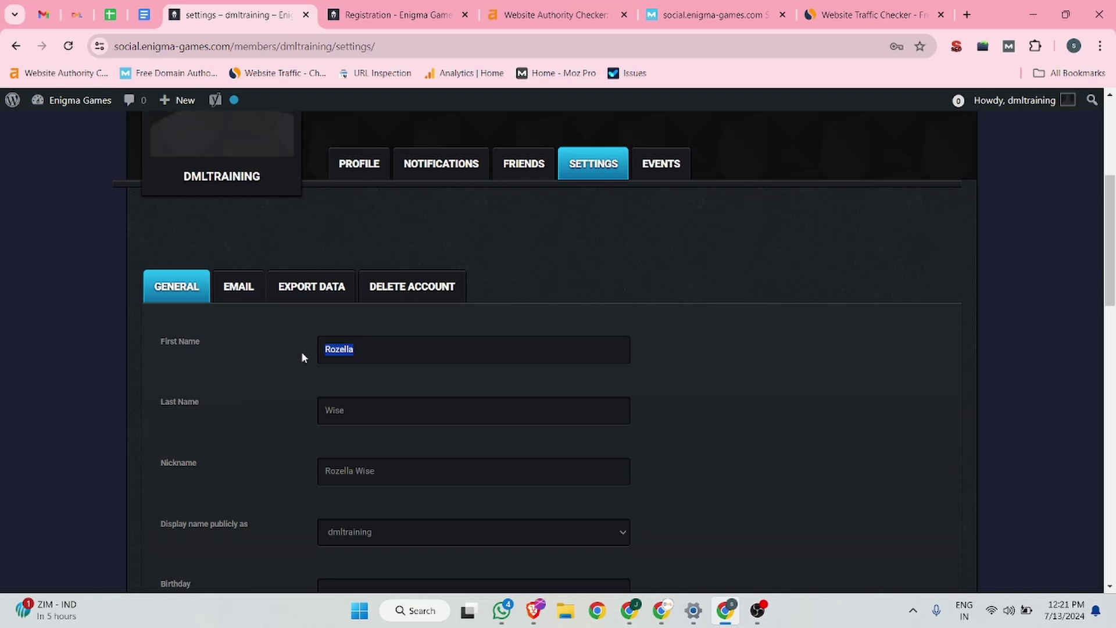
type("DML")
left_click_drag(361, 407, 291, 414)
type("Tra")
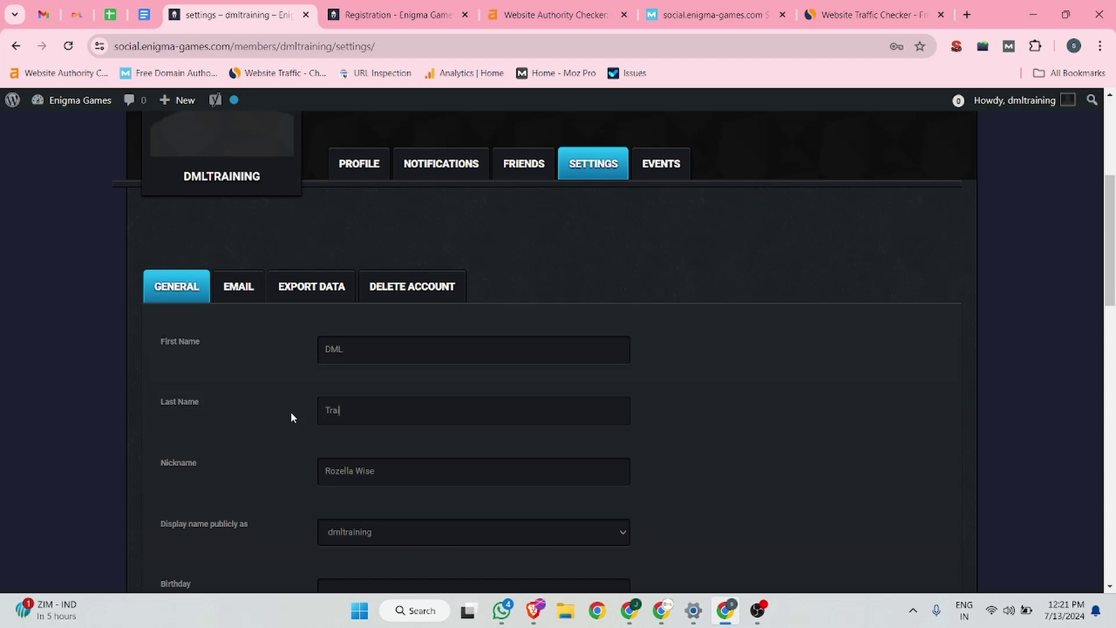
type("ining")
Step: Clear the Website field and copy the site address from the DML Training tab
scroll(290, 411, "down", 1)
scroll(327, 427, "down", 4)
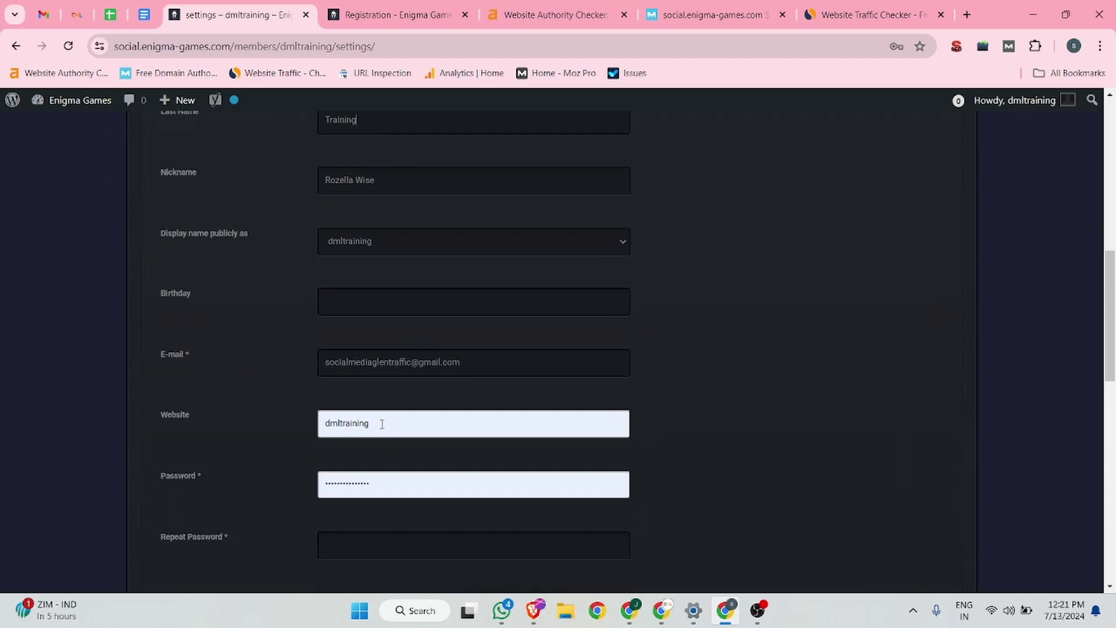
left_click_drag(382, 424, 279, 425)
key("BackSpace")
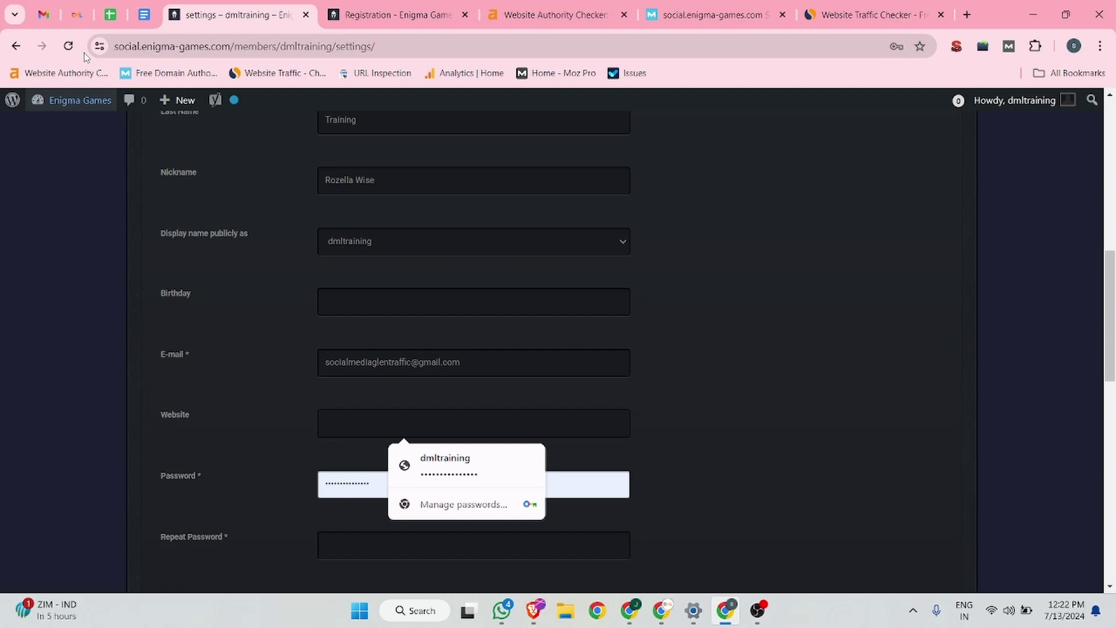
left_click(77, 15)
left_click_drag(246, 45, 223, 20)
key("ctrl+c")
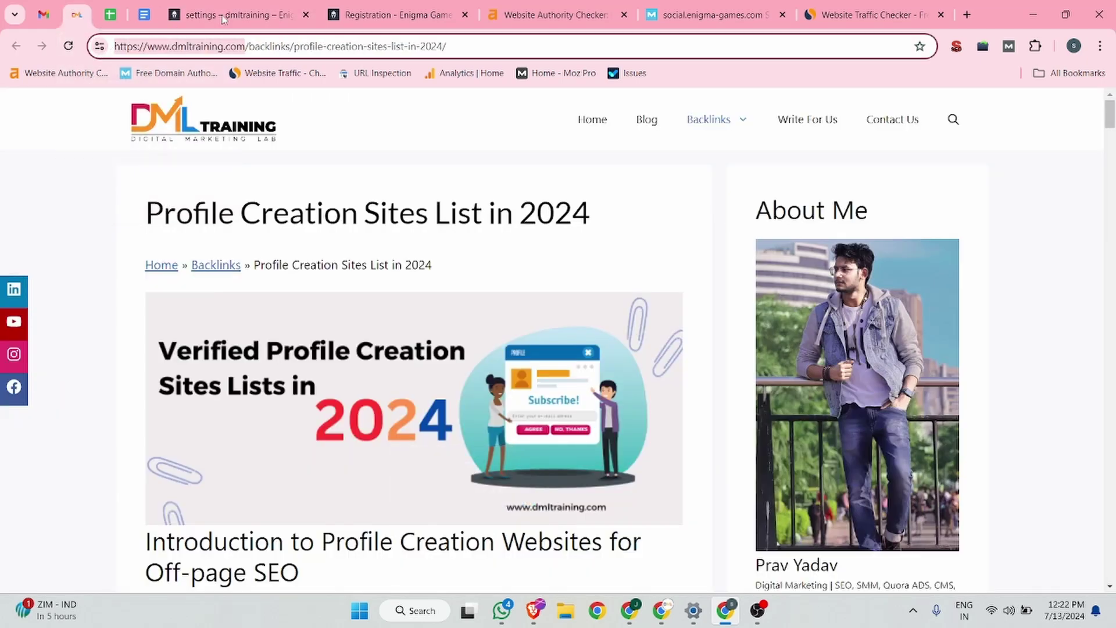
left_click(223, 17)
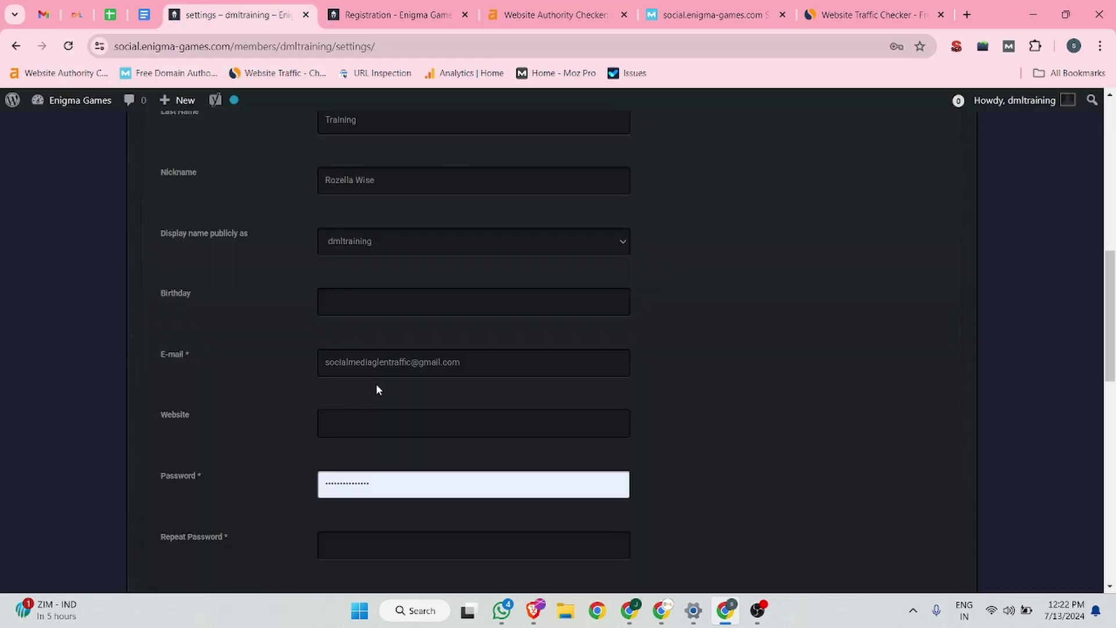
left_click(376, 423)
key("ctrl+v")
scroll(367, 407, "down", 5)
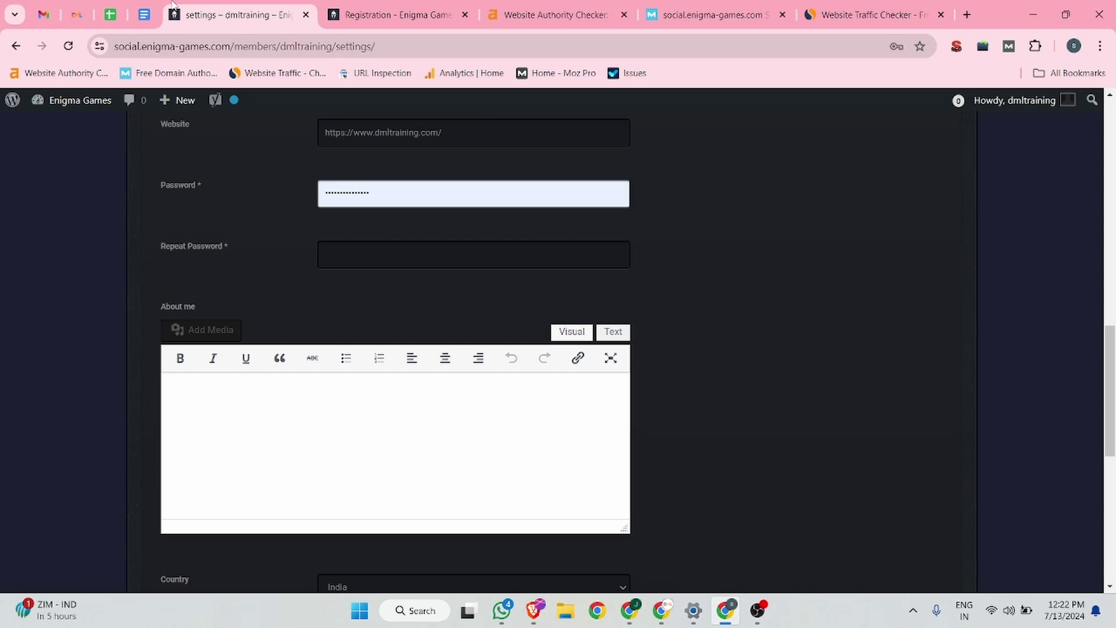
Step: Fill About me with the DML Training bio from the Backlink document, then select 'DML Training'
left_click(144, 14)
scroll(289, 349, "down", 4)
left_click_drag(685, 408, 284, 338)
key("ctrl+c")
left_click(279, 13)
key("ctrl+v")
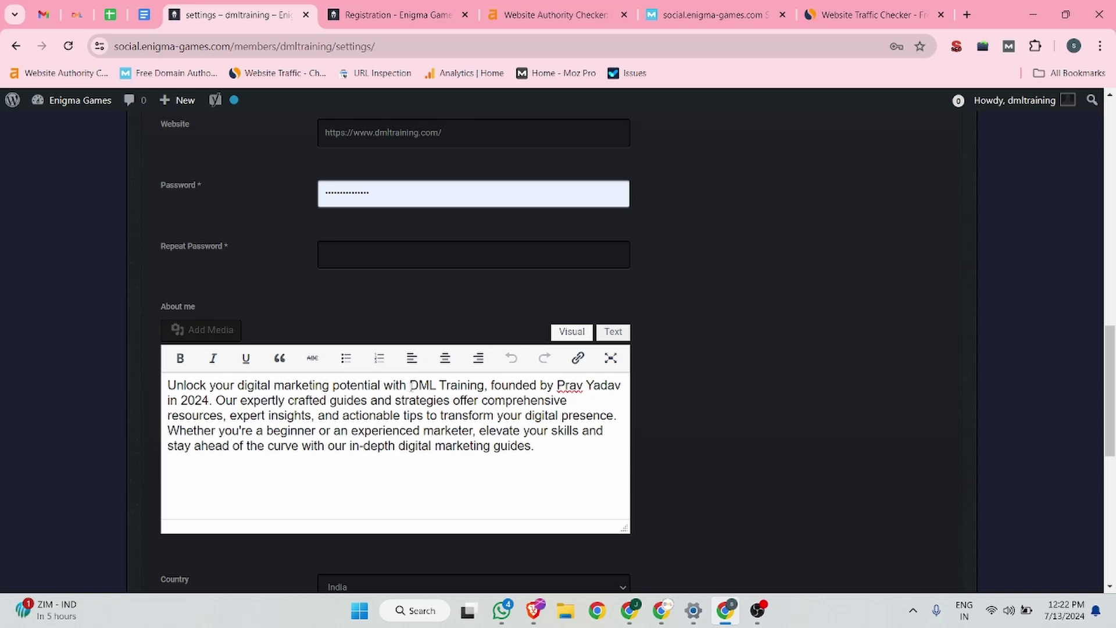
left_click_drag(410, 385, 484, 386)
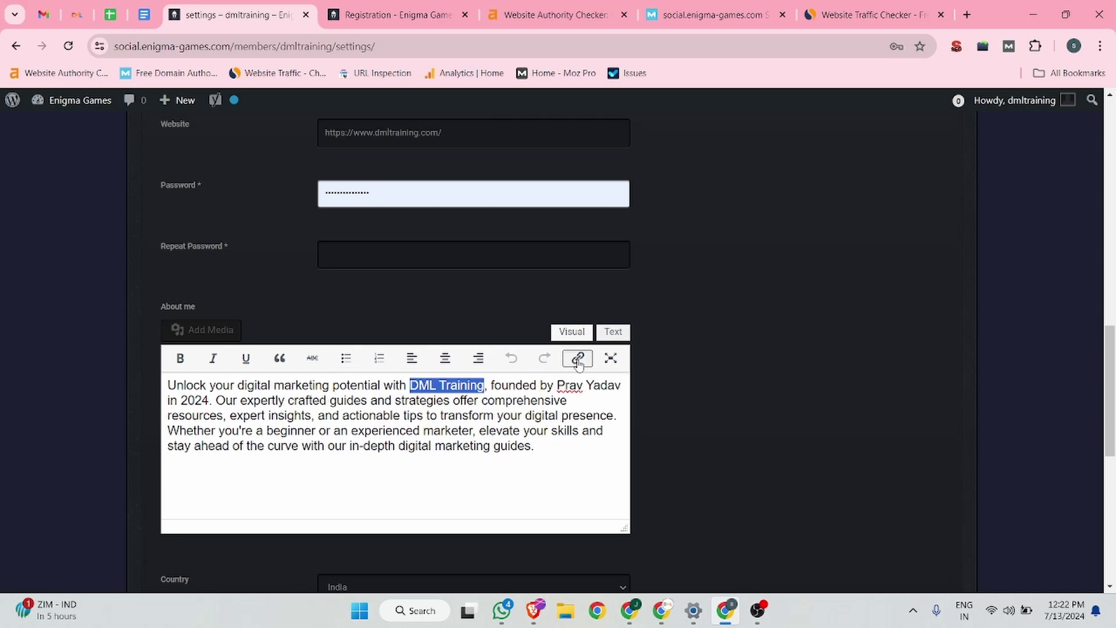
scroll(442, 433, "down", 5)
scroll(446, 397, "up", 4)
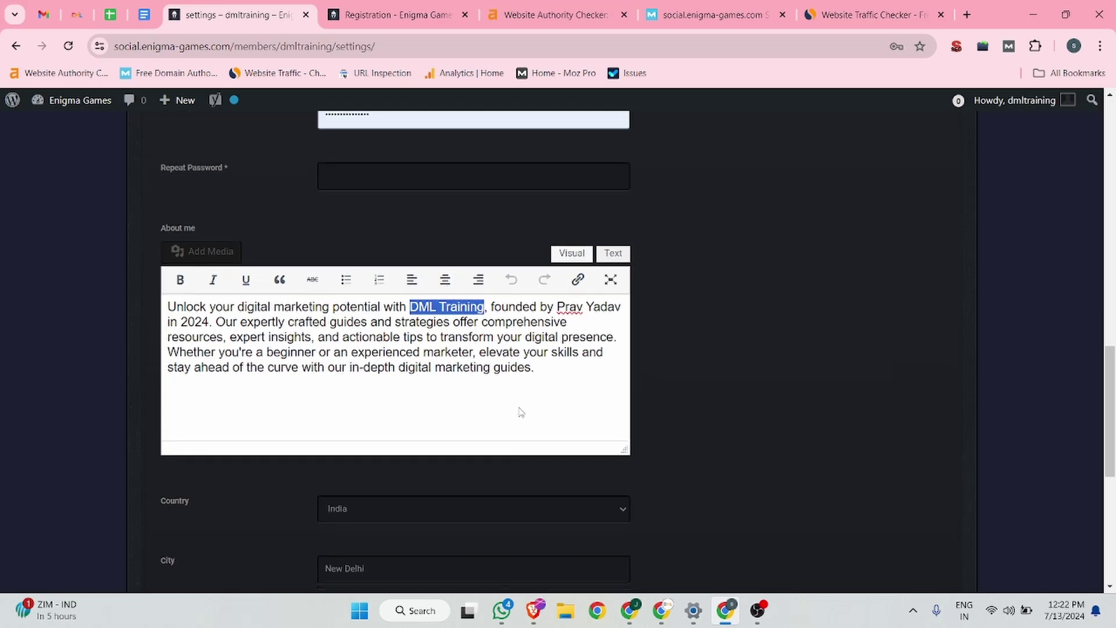
Step: Save the updated profile settings and copy the public profile address without /settings/
scroll(568, 380, "down", 6)
left_click(201, 411)
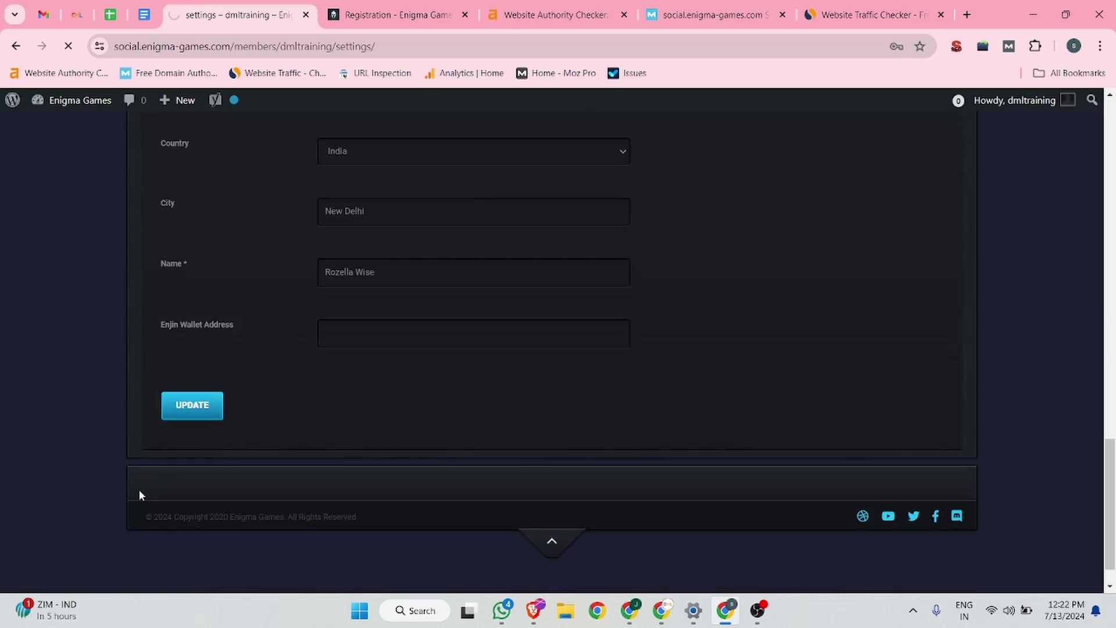
left_click_drag(332, 47, 94, 63)
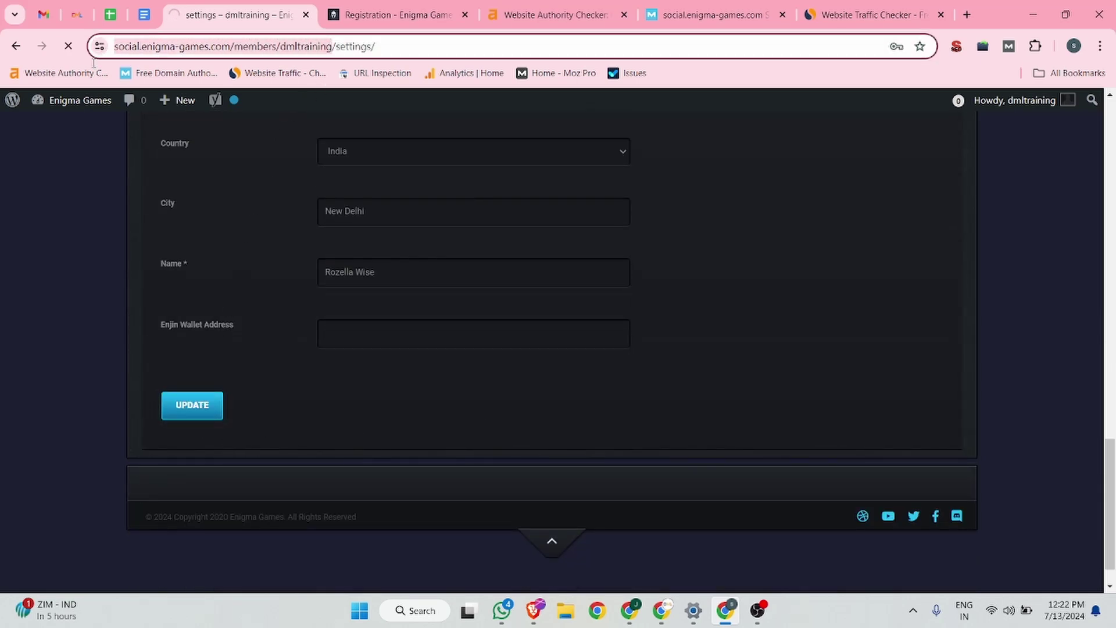
left_click_drag(409, 46, 102, 64)
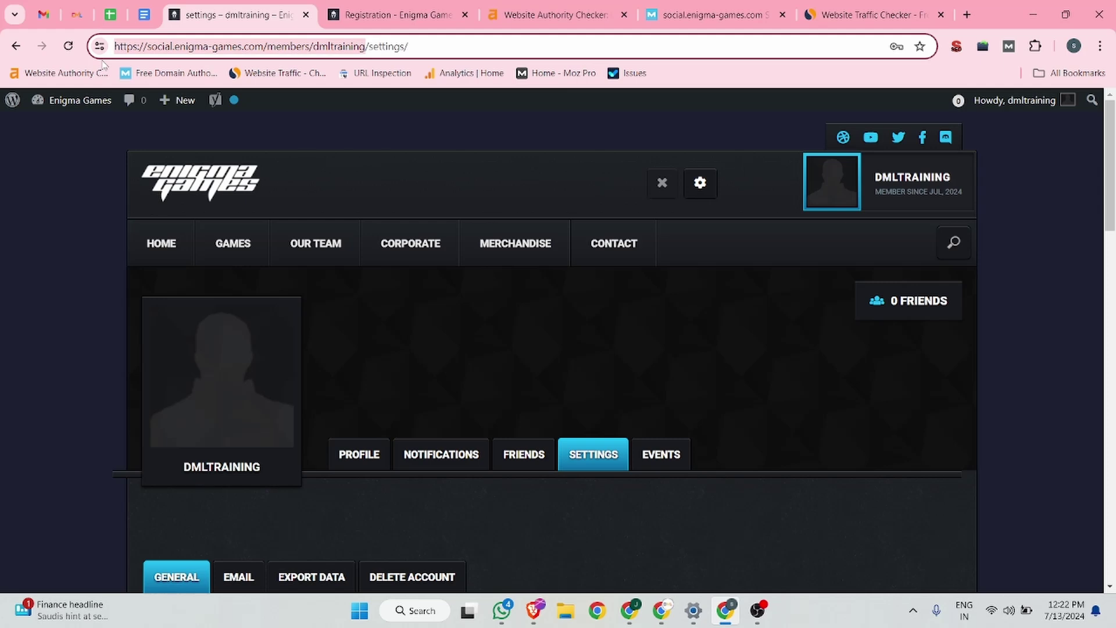
key("ctrl+c")
Step: Load the copied public profile address in a new private browsing window
key("ctrl+shift+n")
key("ctrl+v")
key("Return")
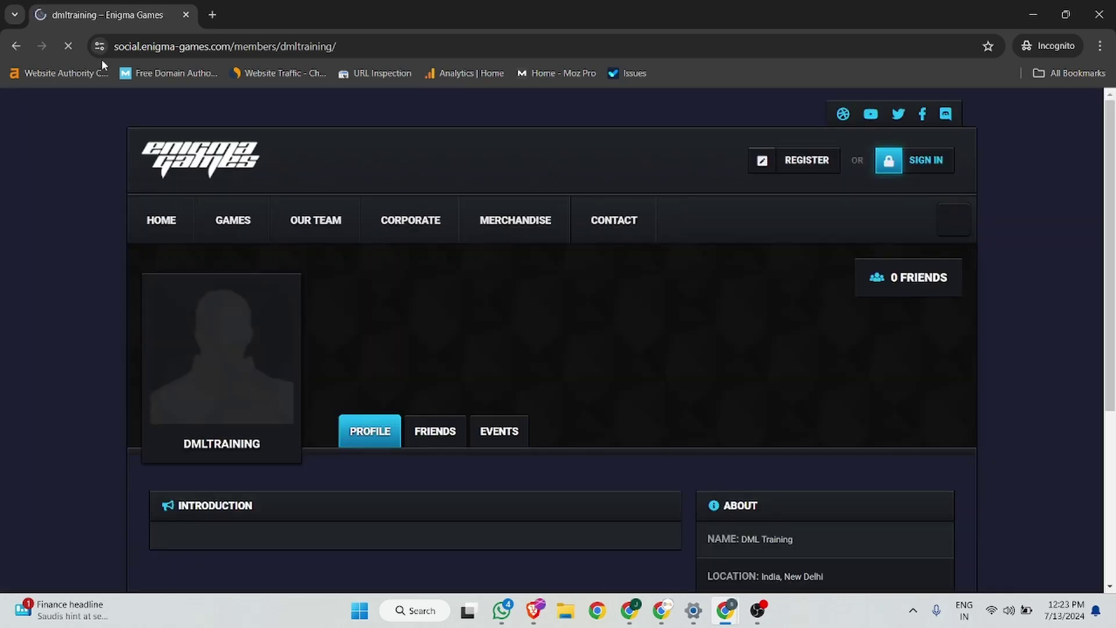
Step: Inspect the About box's Website link to confirm its dmltraining.com anchor lacks nofollow
scroll(110, 145, "down", 5)
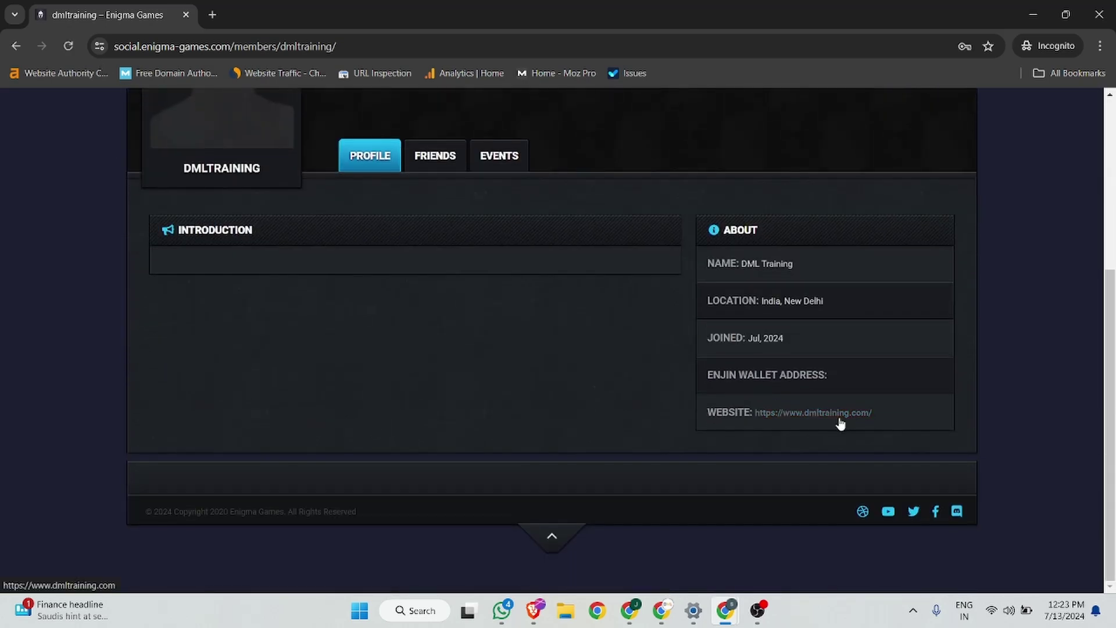
right_click(840, 423)
left_click(881, 401)
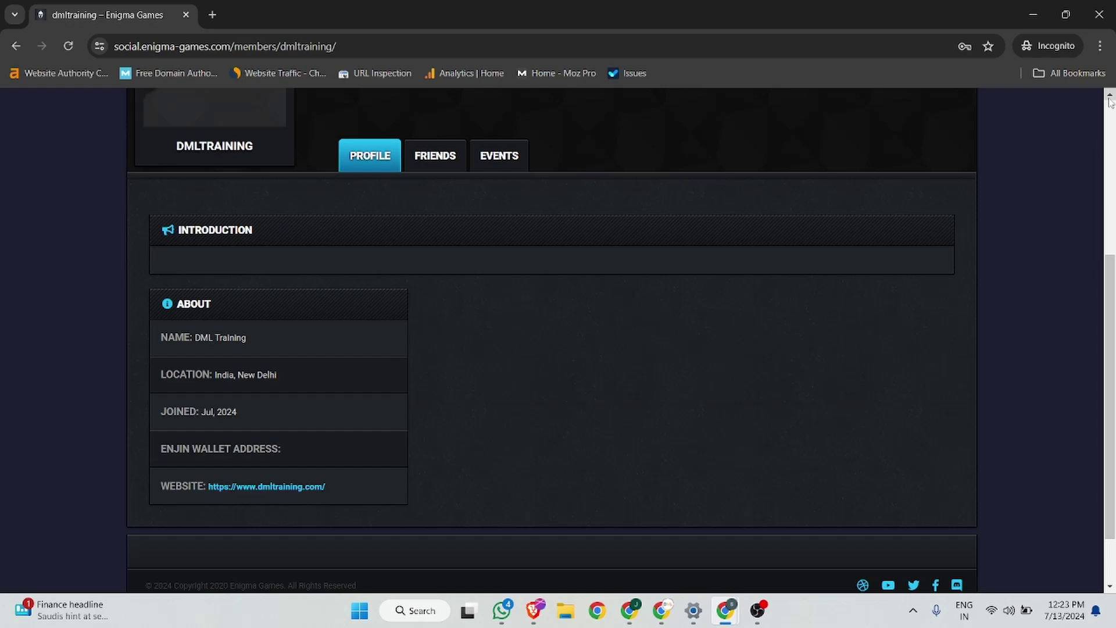
left_click(1106, 99)
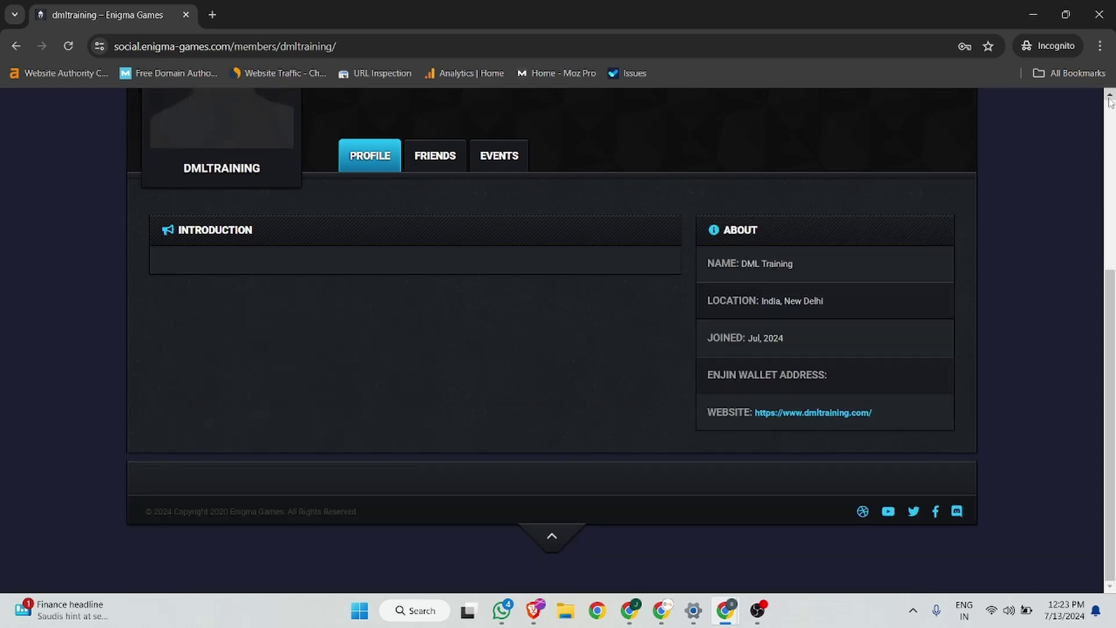